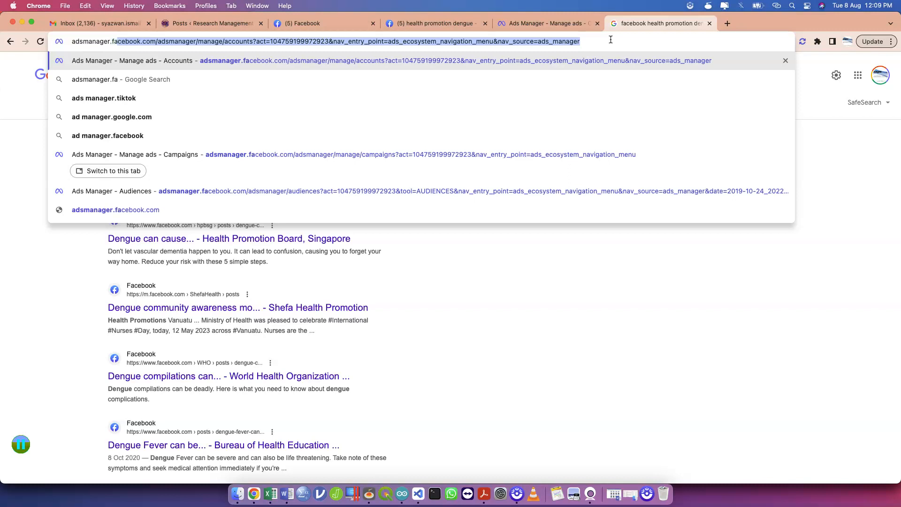
# Step: Open the web address adsmanager.facebook.com/adsmanager/manage in the browser
pyautogui.write('m/ads')
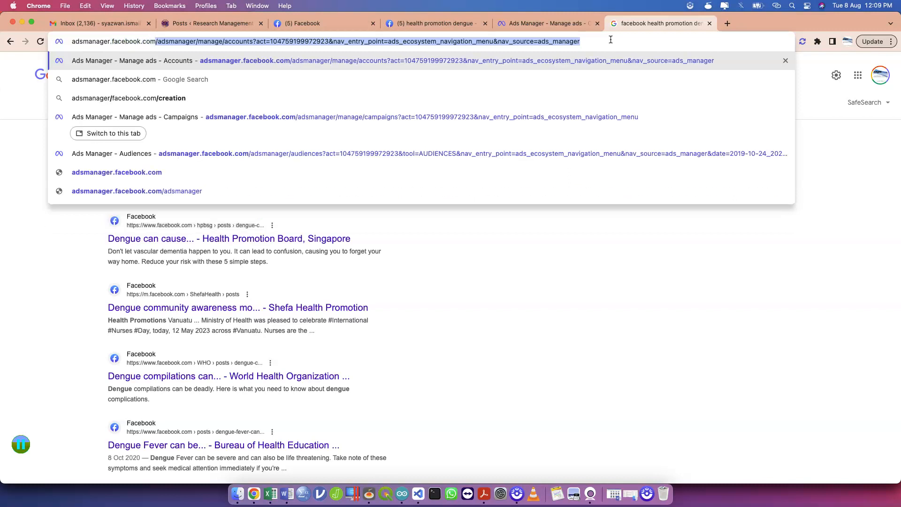
pyautogui.write('manage')
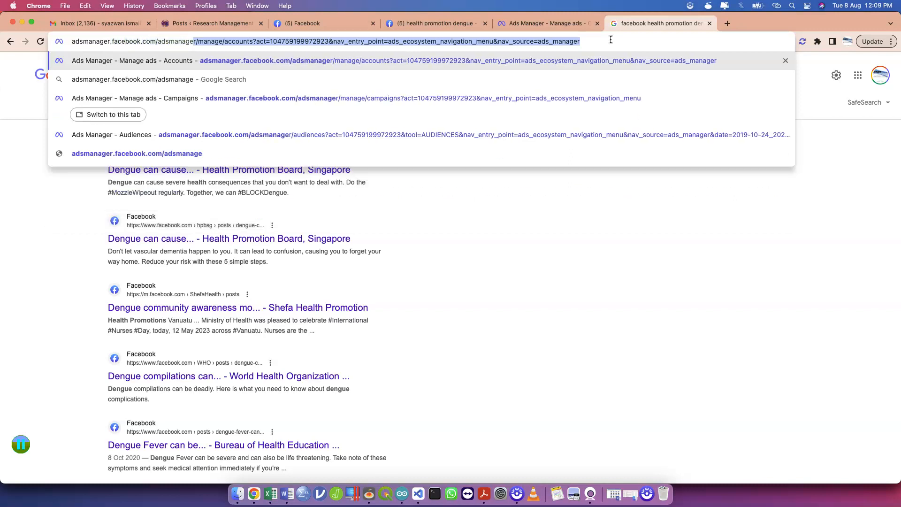
pyautogui.write('r/manage')
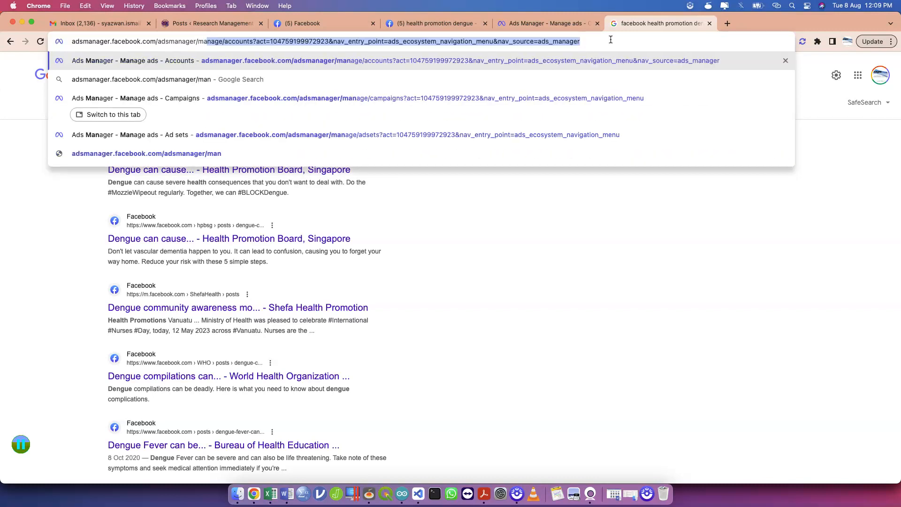
pyautogui.press('BackSpace')
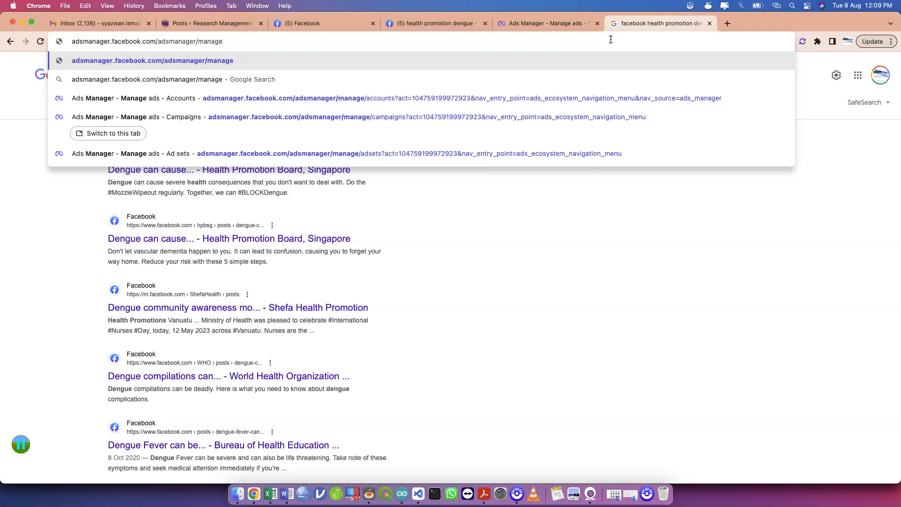
pyautogui.press('Return')
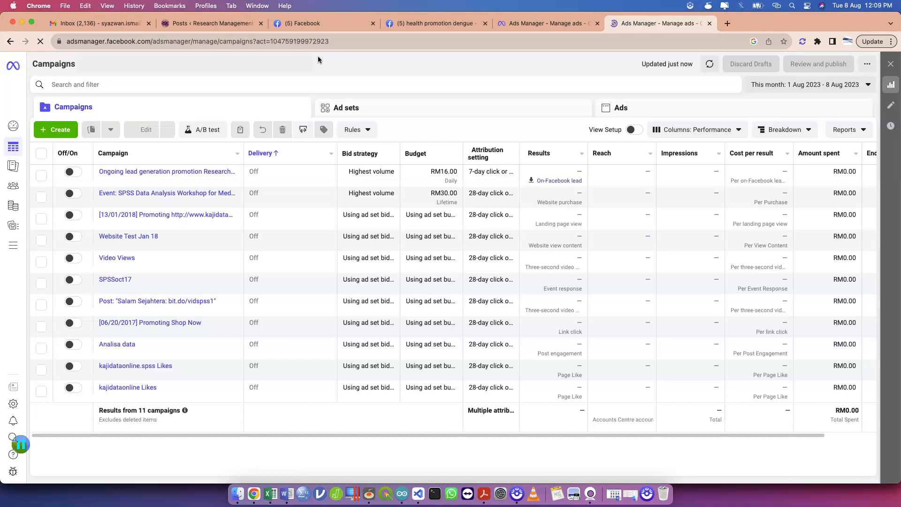
pyautogui.click(377, 108)
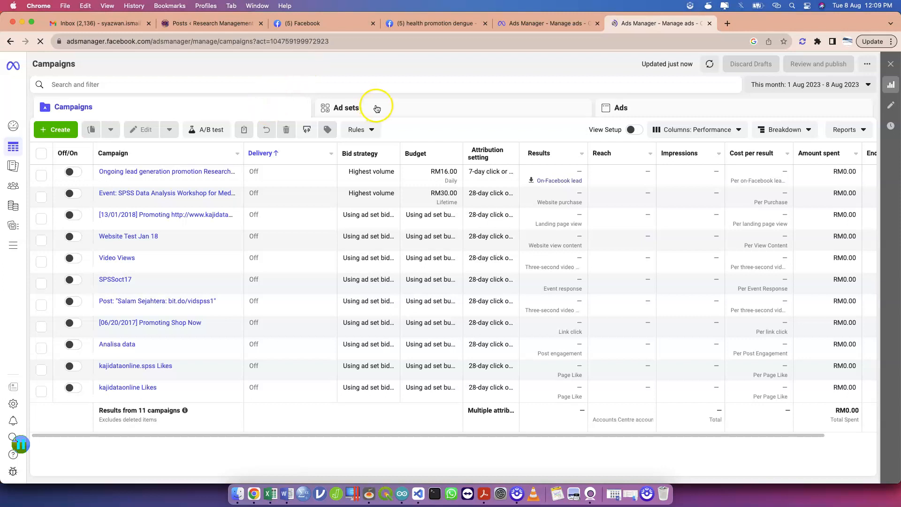
pyautogui.click(471, 115)
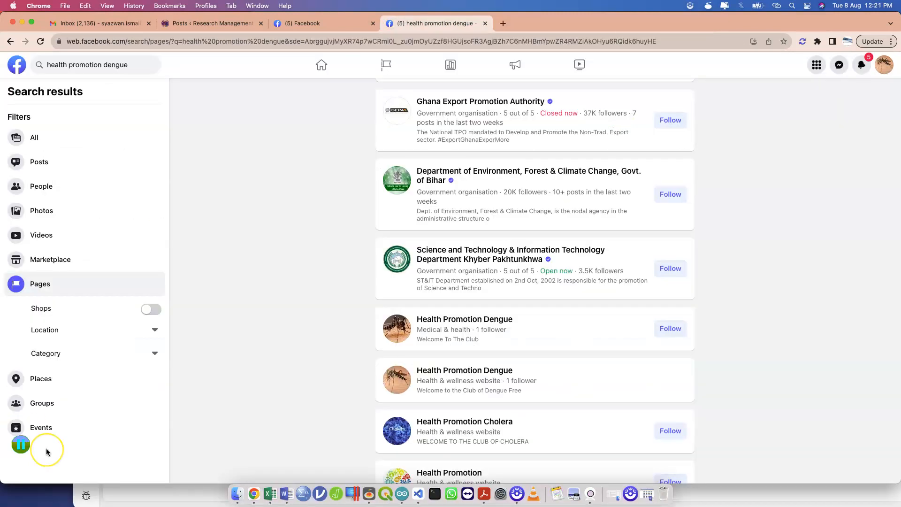
# Step: Switch to the open browser window that shows the Ads Manager campaigns page
pyautogui.hotkey('ctrl', 'Up')
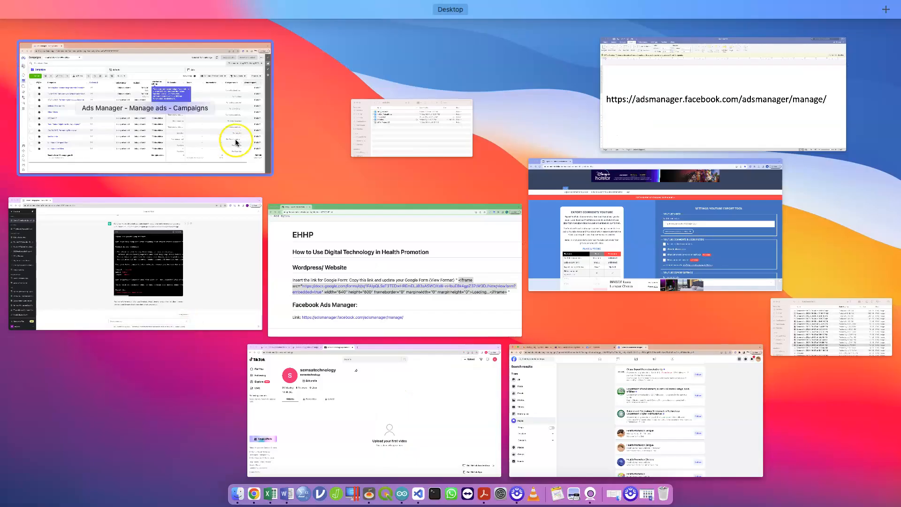
pyautogui.click(235, 145)
pyautogui.doubleClick(362, 56)
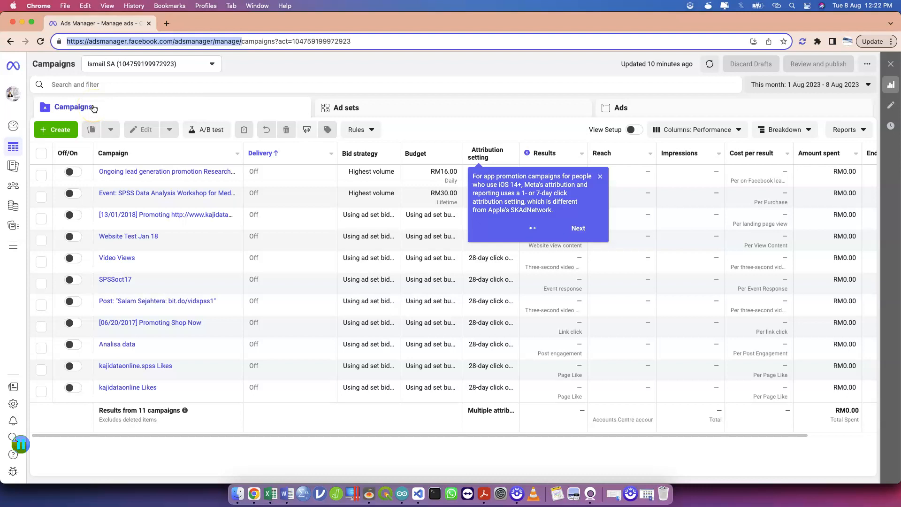
pyautogui.click(297, 64)
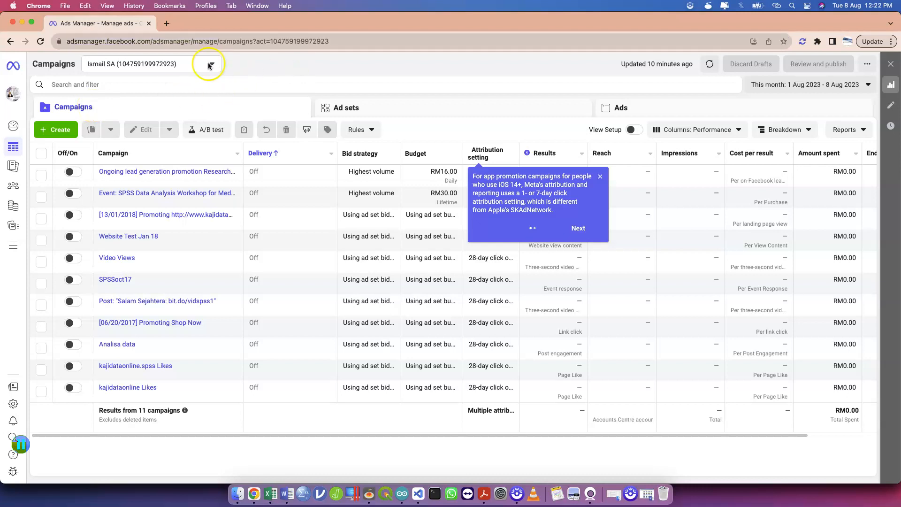
# Step: Switch Ads Manager from the personal account to the SPSS Data Analysis business account
pyautogui.click(210, 66)
pyautogui.click(188, 107)
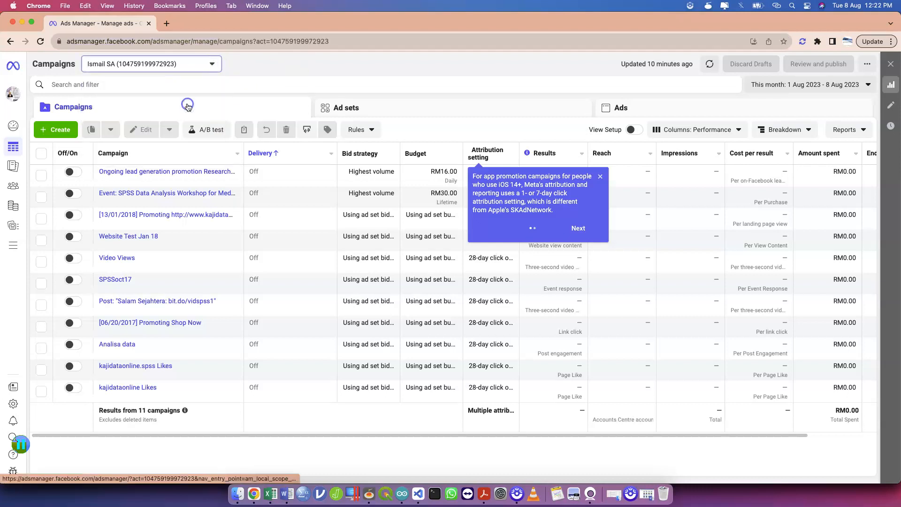
pyautogui.moveTo(14, 103)
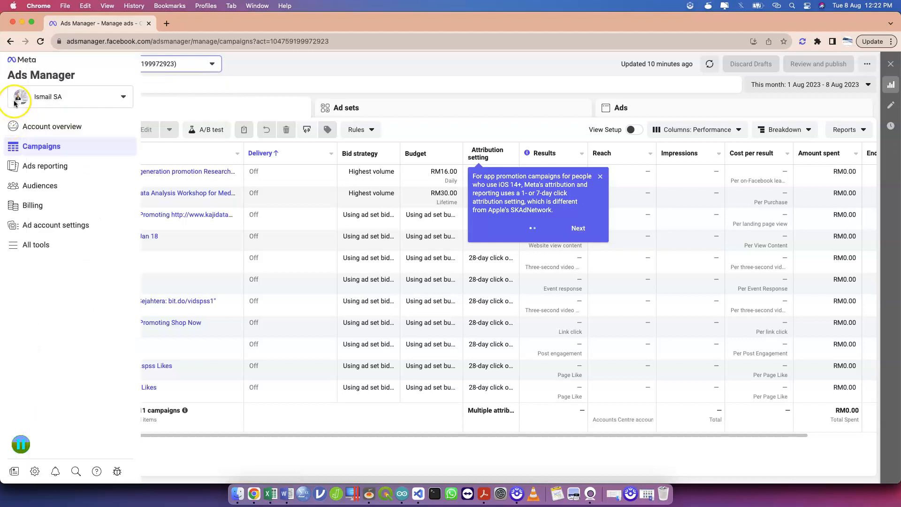
pyautogui.click(40, 102)
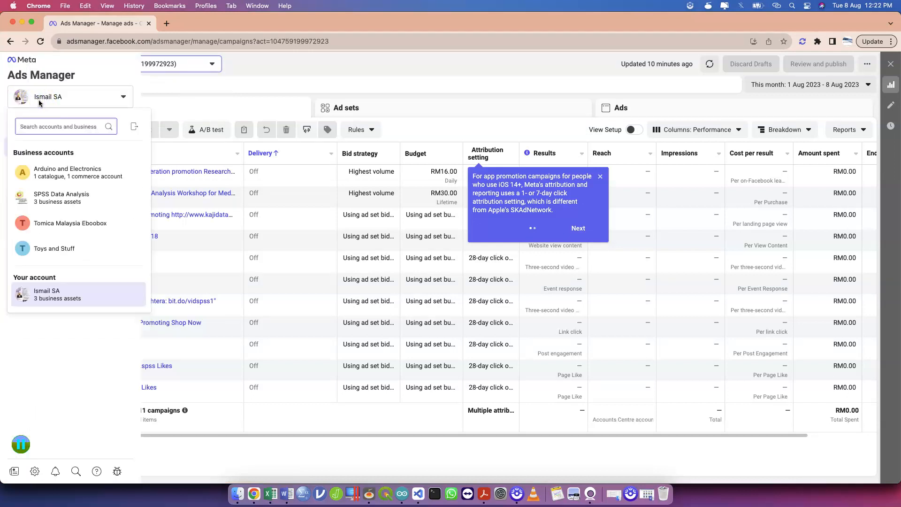
pyautogui.click(66, 195)
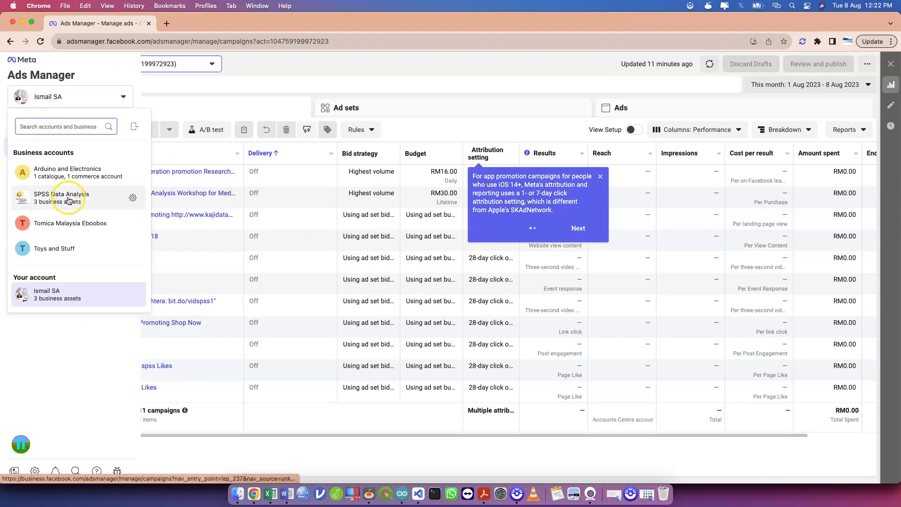
pyautogui.moveTo(68, 200)
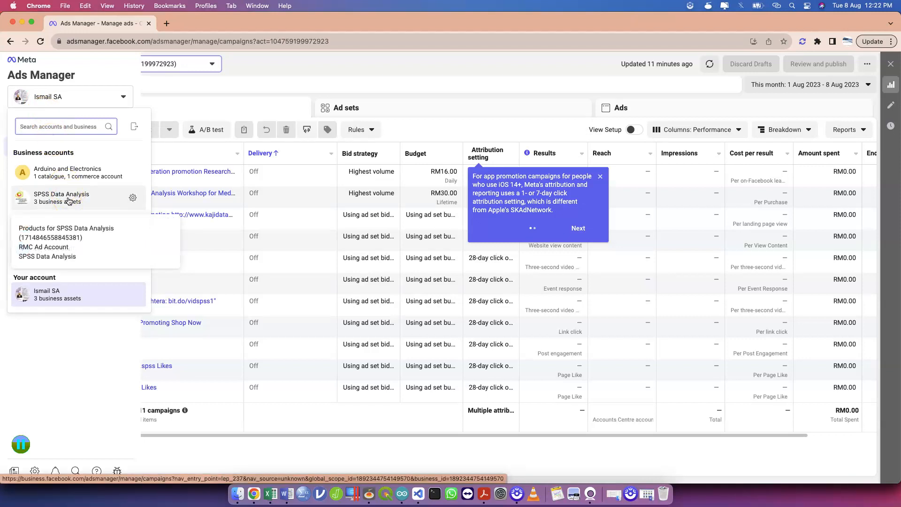
pyautogui.click(89, 204)
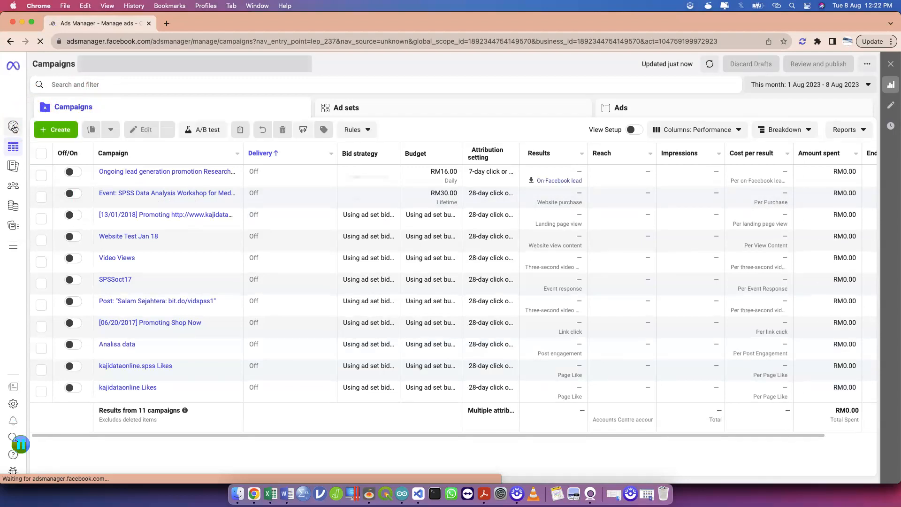
# Step: Create a new campaign with the Awareness objective and continue to its settings
pyautogui.moveTo(13, 127)
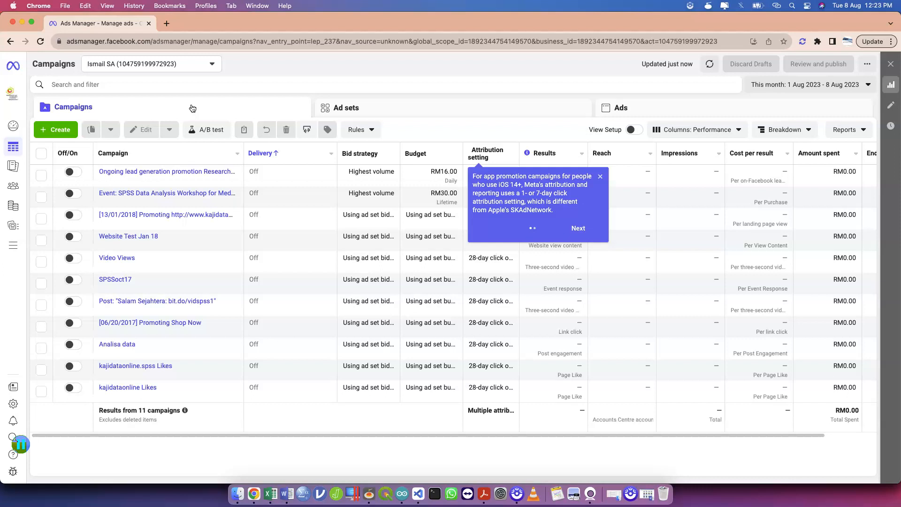
pyautogui.click(70, 128)
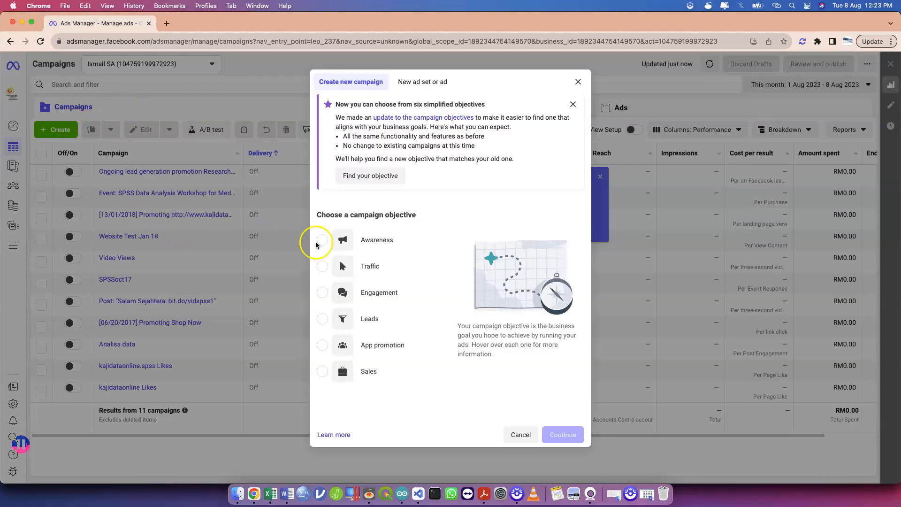
pyautogui.moveTo(364, 257)
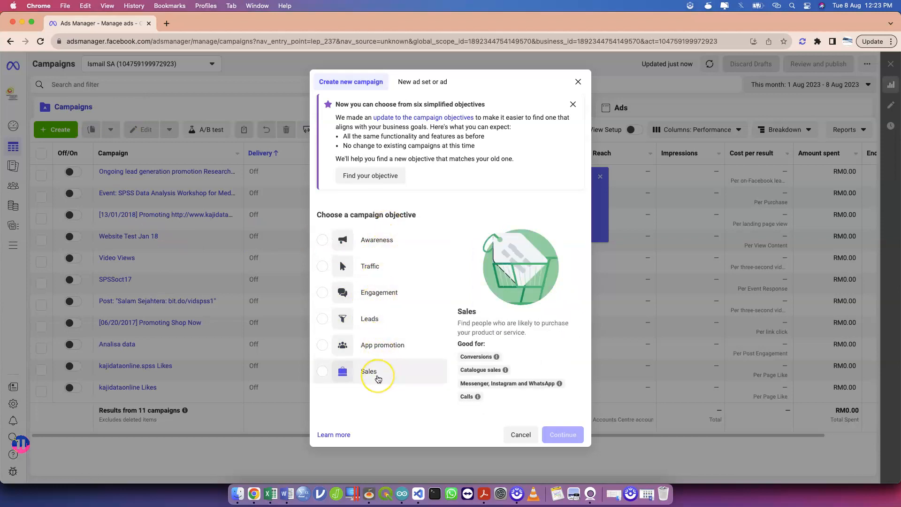
pyautogui.click(367, 377)
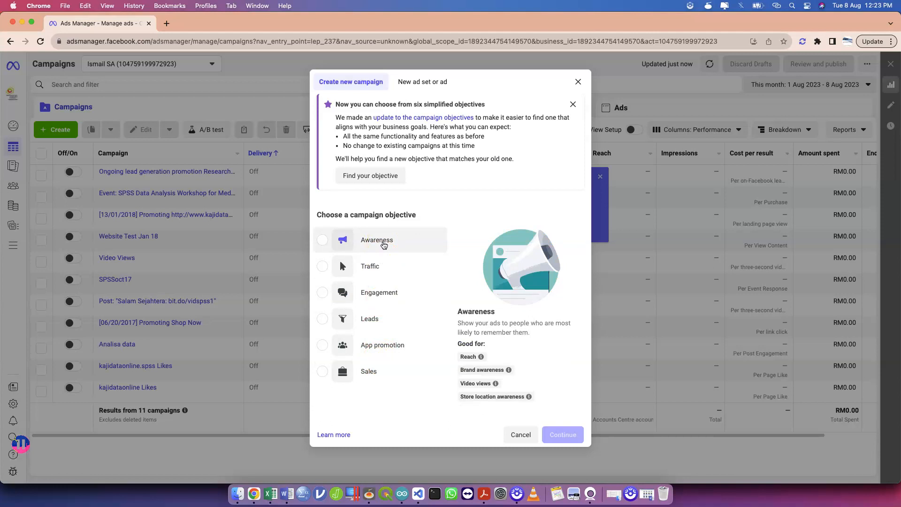
pyautogui.click(383, 244)
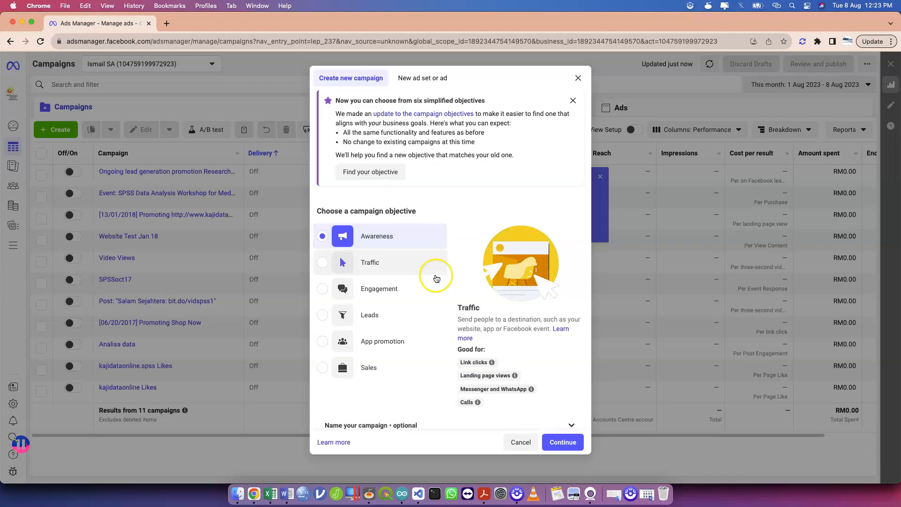
pyautogui.click(563, 444)
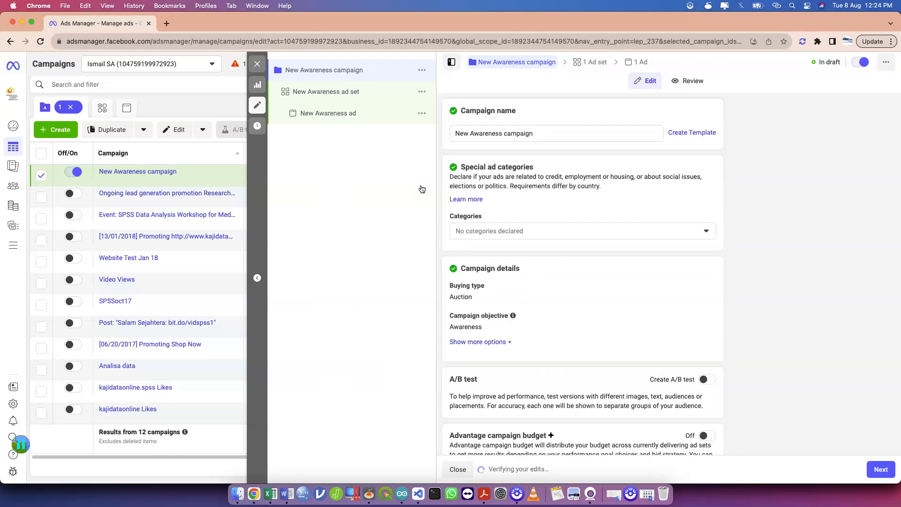
# Step: Name the new awareness campaign "Dengue Project"
pyautogui.tripleClick(544, 134)
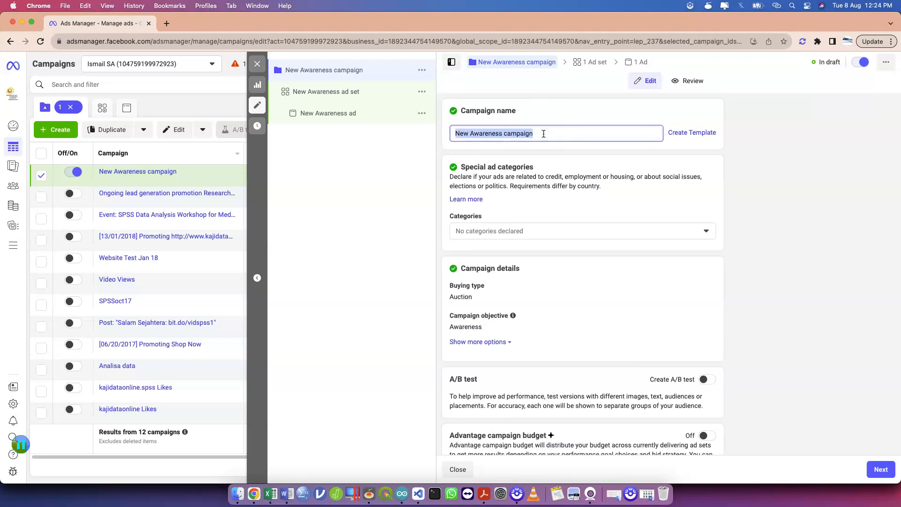
pyautogui.write('Project')
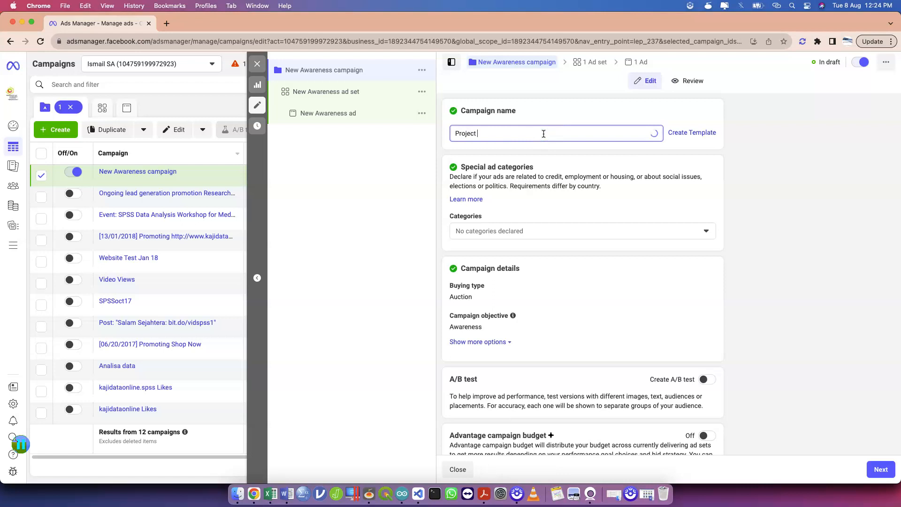
pyautogui.press('super+a')
pyautogui.write('D')
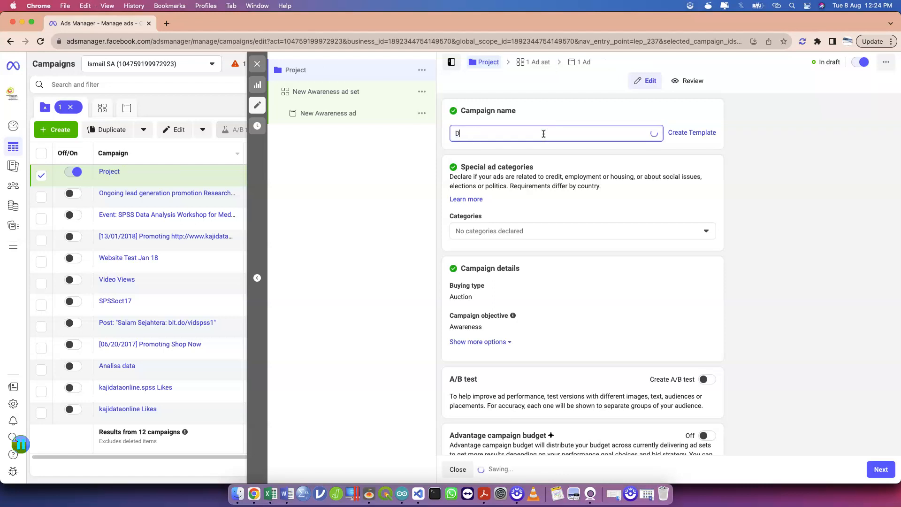
pyautogui.write('engue PRoject')
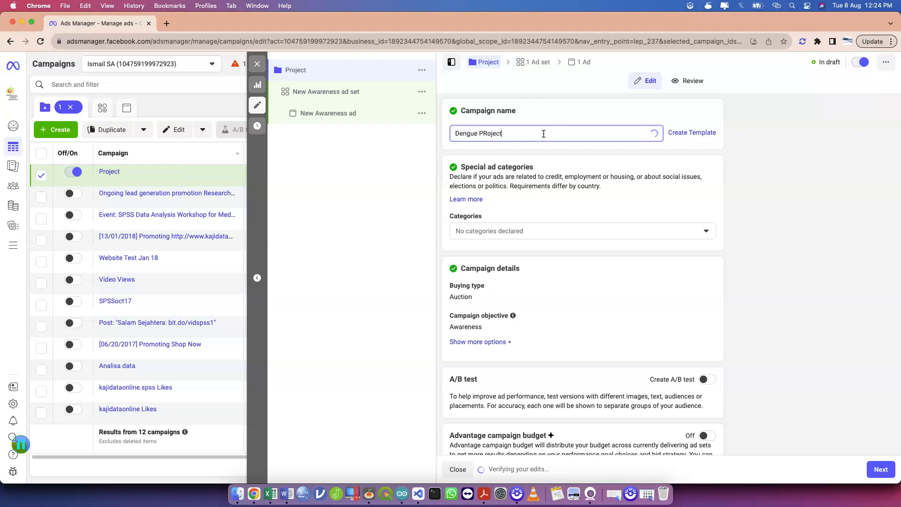
pyautogui.press('BackSpace')
pyautogui.press('BackSpace')
pyautogui.press('BackSpace')
pyautogui.press('BackSpace')
pyautogui.press('BackSpace')
pyautogui.press('BackSpace')
pyautogui.write('roject')
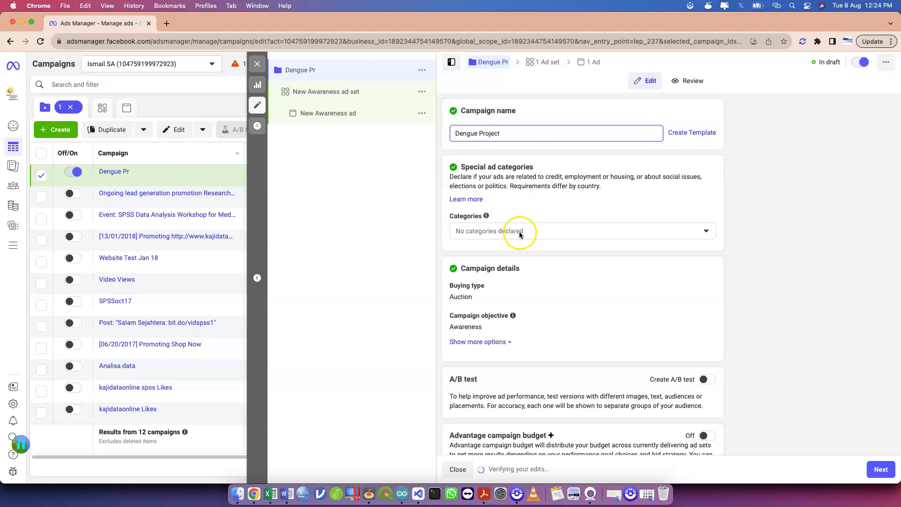
# Step: Try declaring "Social issues, elections or politics" as the campaign's special ad category
pyautogui.click(520, 232)
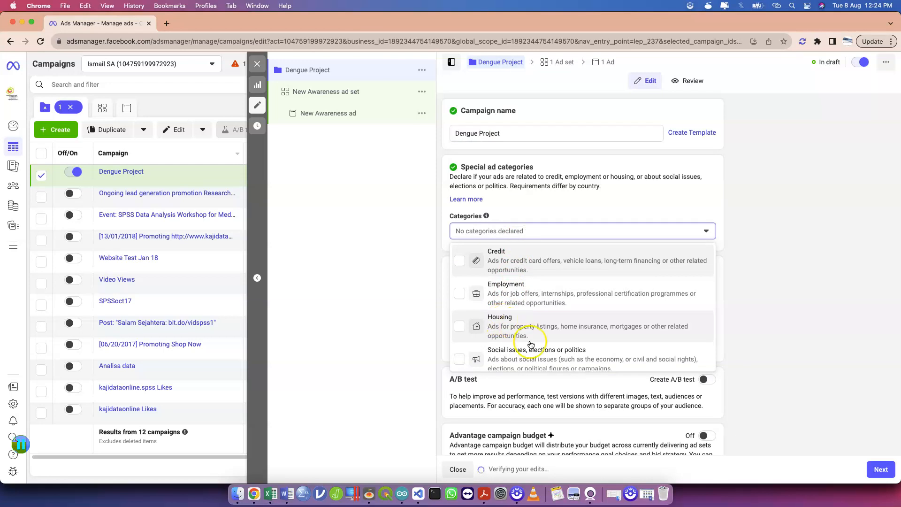
pyautogui.scroll(-1, 531, 344)
pyautogui.click(460, 355)
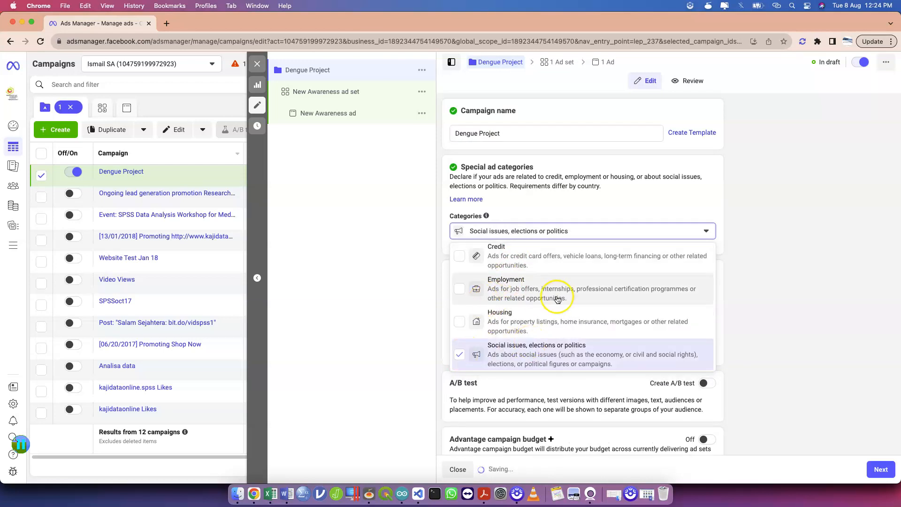
pyautogui.click(674, 193)
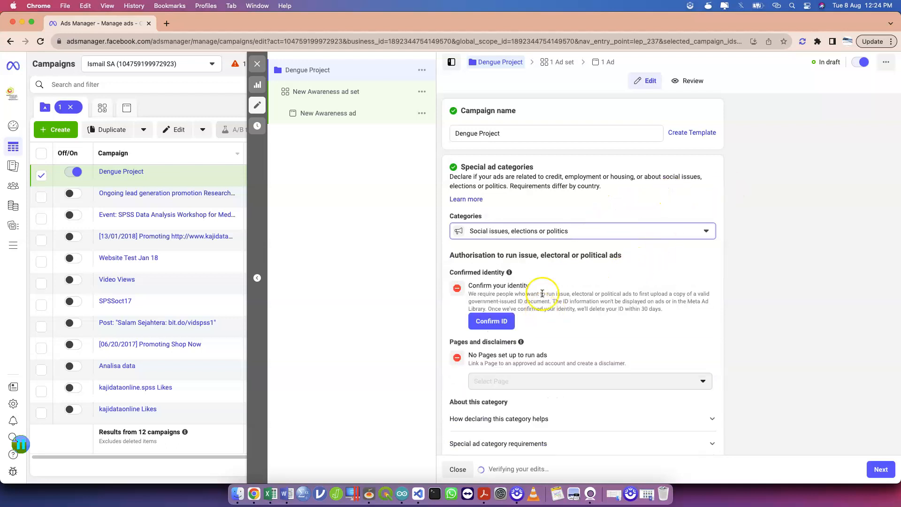
pyautogui.click(553, 235)
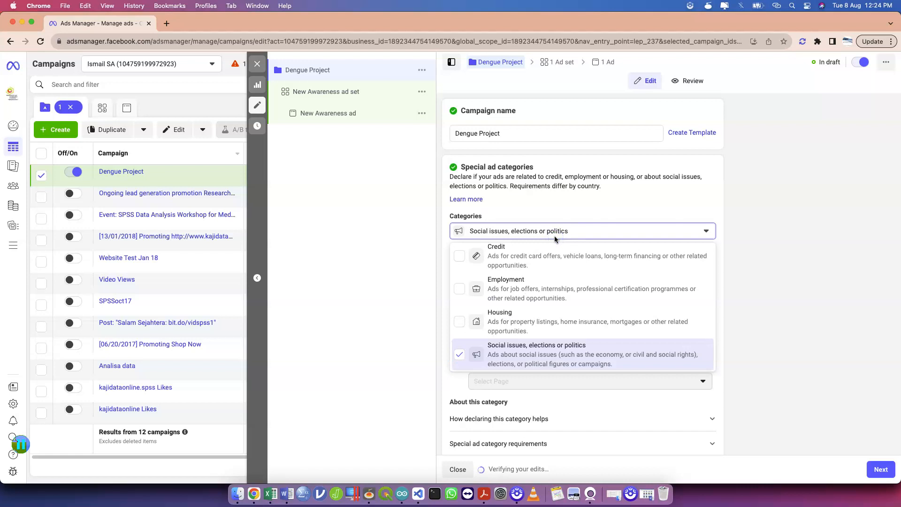
pyautogui.click(749, 220)
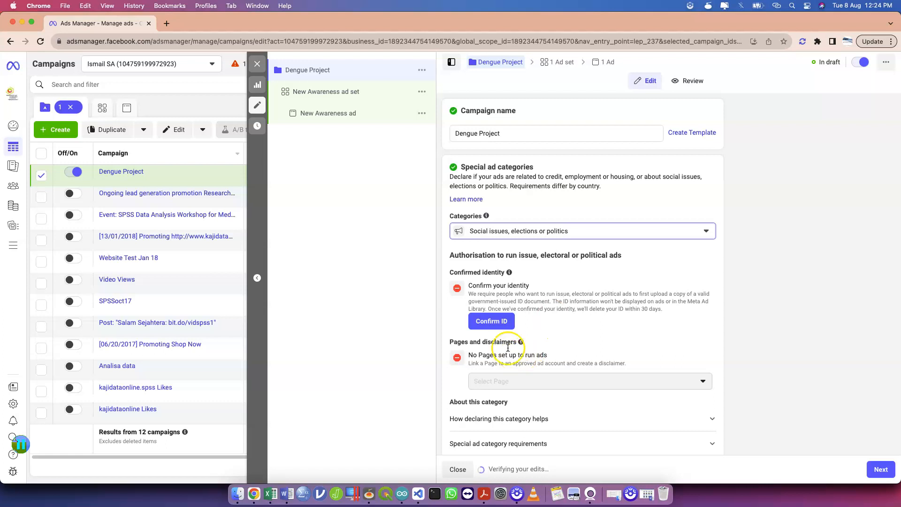
# Step: Remove the "Social issues, elections or politics" category so that the campaign declares no special ad category
pyautogui.click(560, 234)
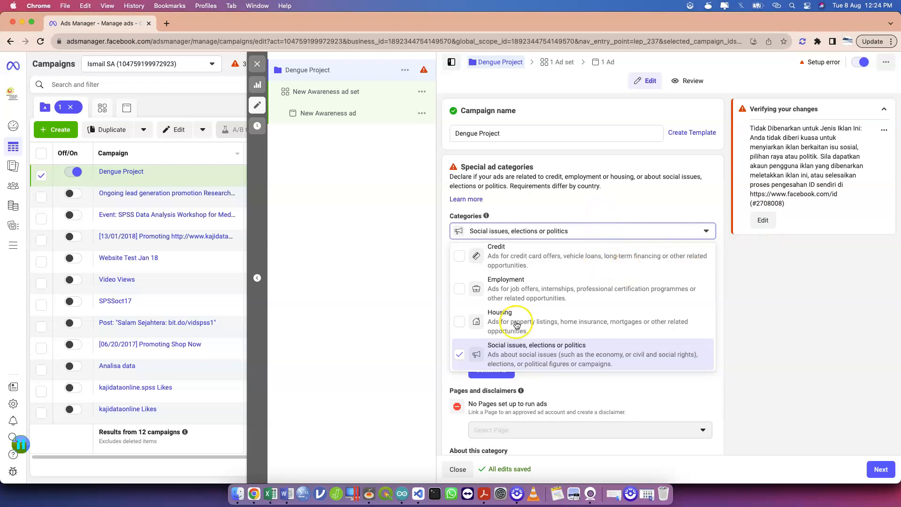
pyautogui.click(461, 356)
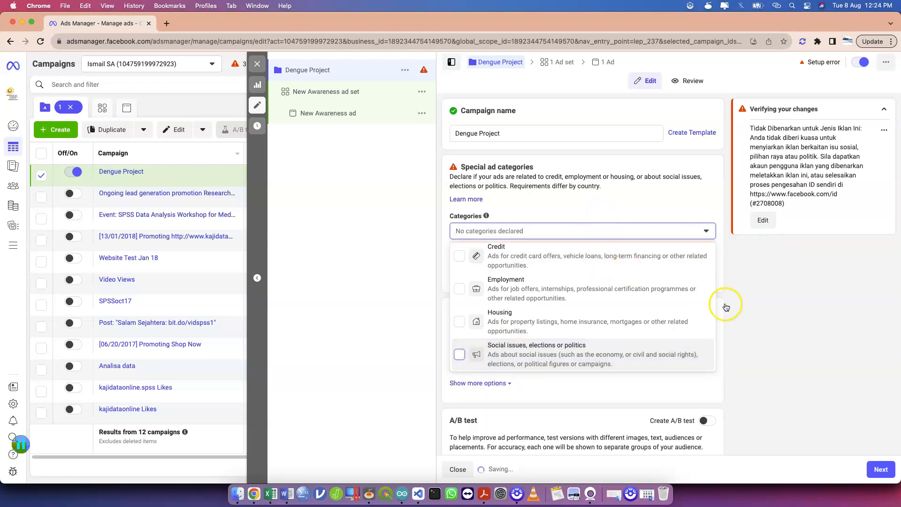
pyautogui.click(746, 303)
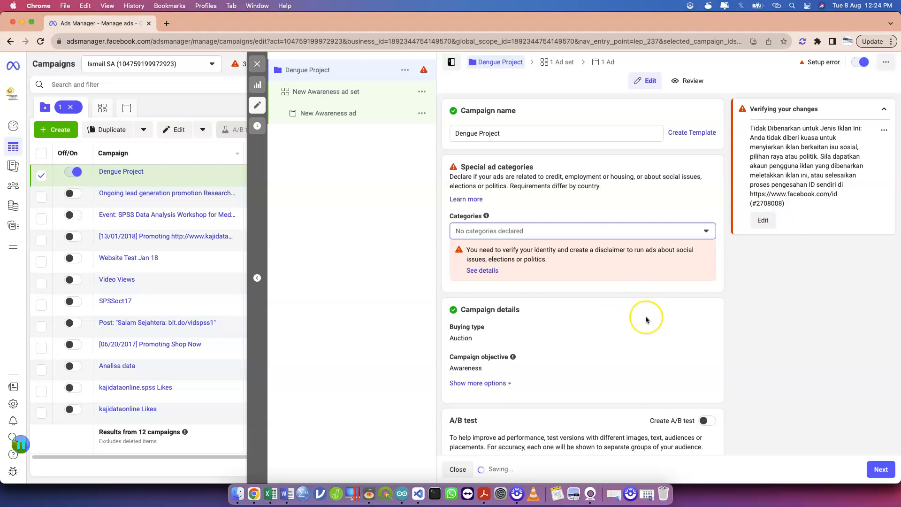
# Step: Leave the Dengue Project campaign editor and return to the campaign list without publishing the draft items
pyautogui.scroll(-2, 643, 310)
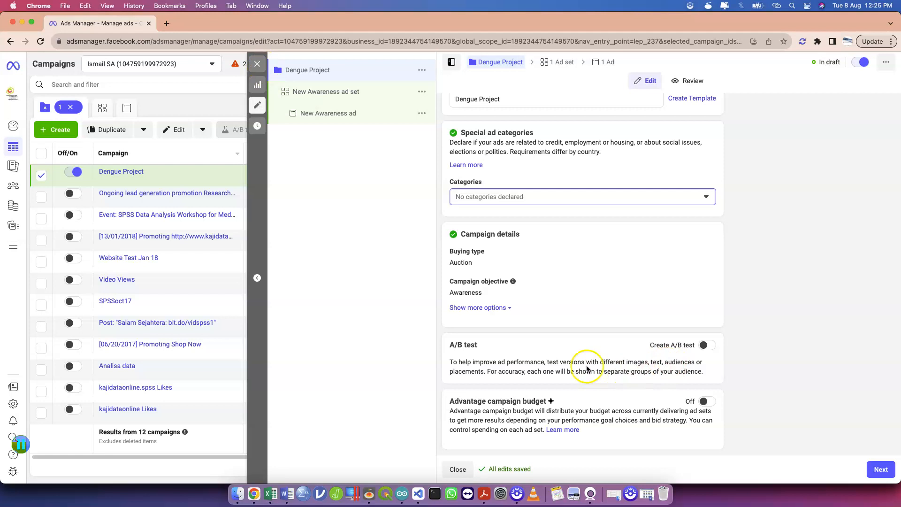
pyautogui.click(258, 69)
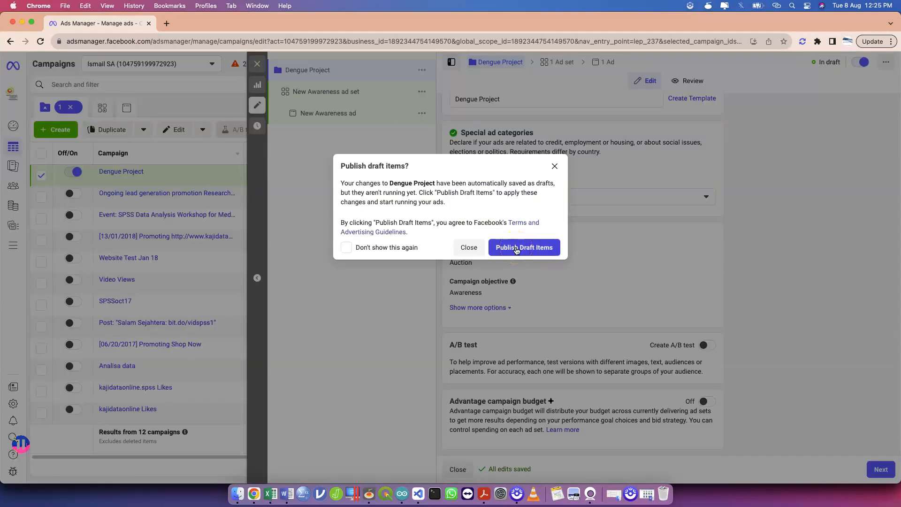
pyautogui.click(469, 247)
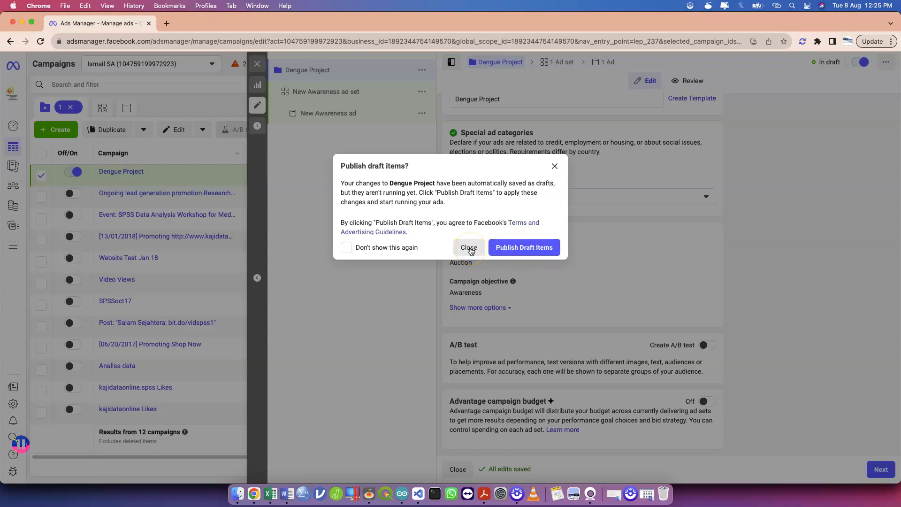
pyautogui.click(488, 219)
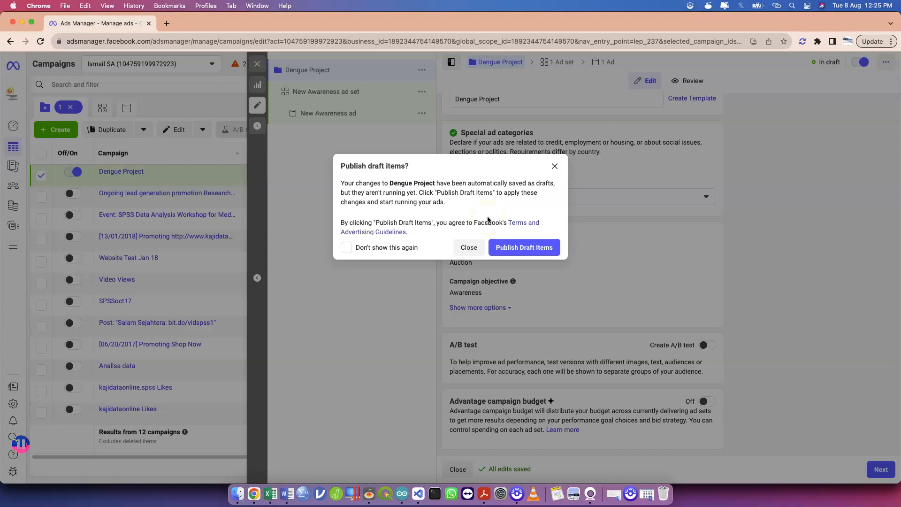
pyautogui.click(468, 247)
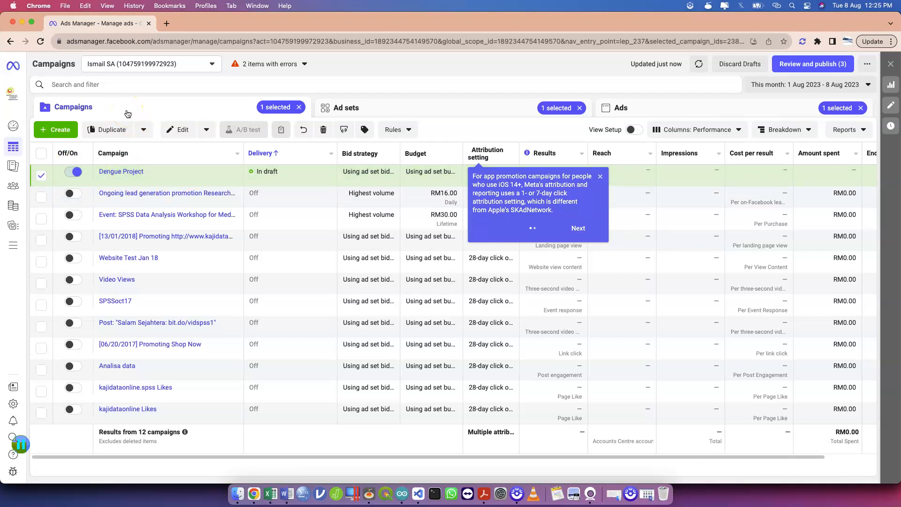
# Step: View the ad sets of the Dengue Project campaign, then deselect the campaign in the campaign list
pyautogui.click(345, 106)
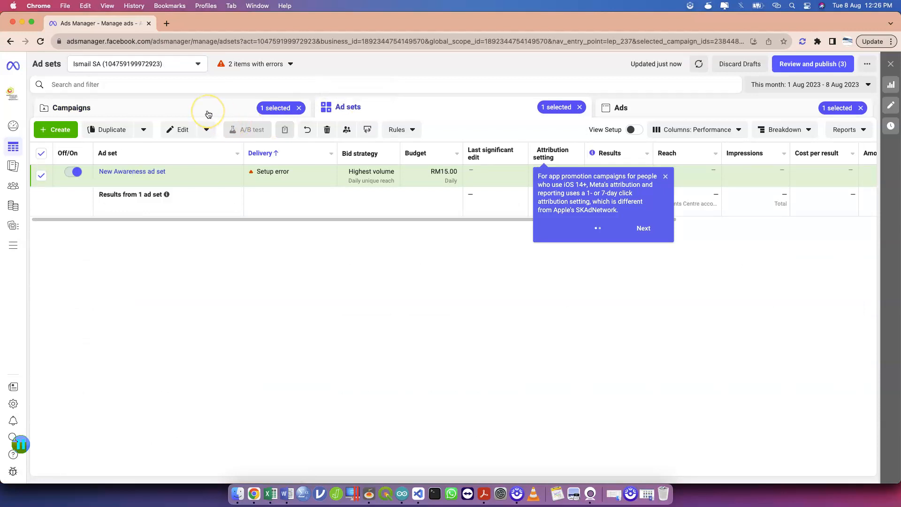
pyautogui.click(112, 107)
pyautogui.click(56, 140)
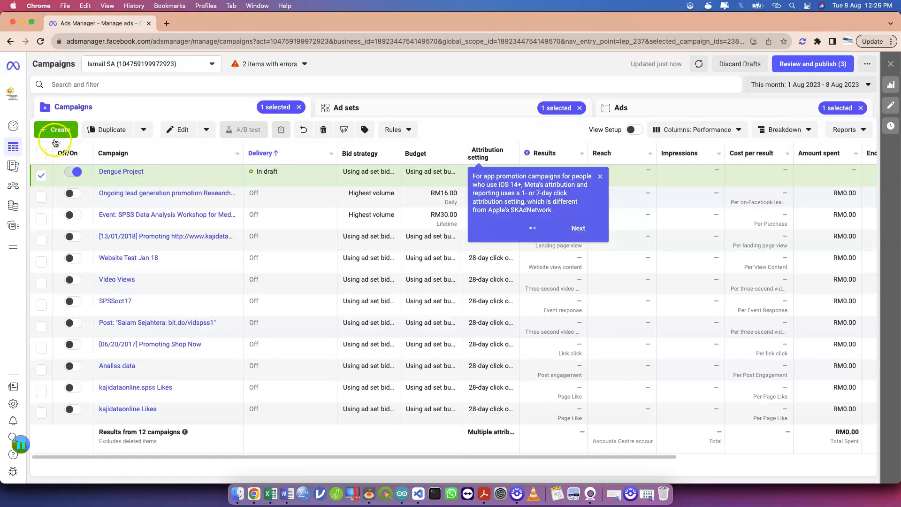
pyautogui.click(41, 175)
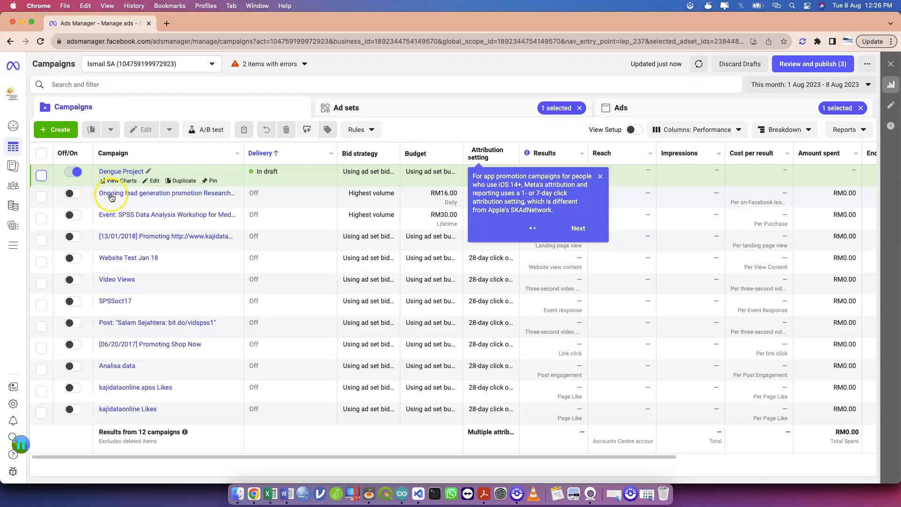
# Step: Select the six campaigns from "Ongoing lead generation promotion" down to "SPSSoct17" and view their ad sets
pyautogui.click(160, 323)
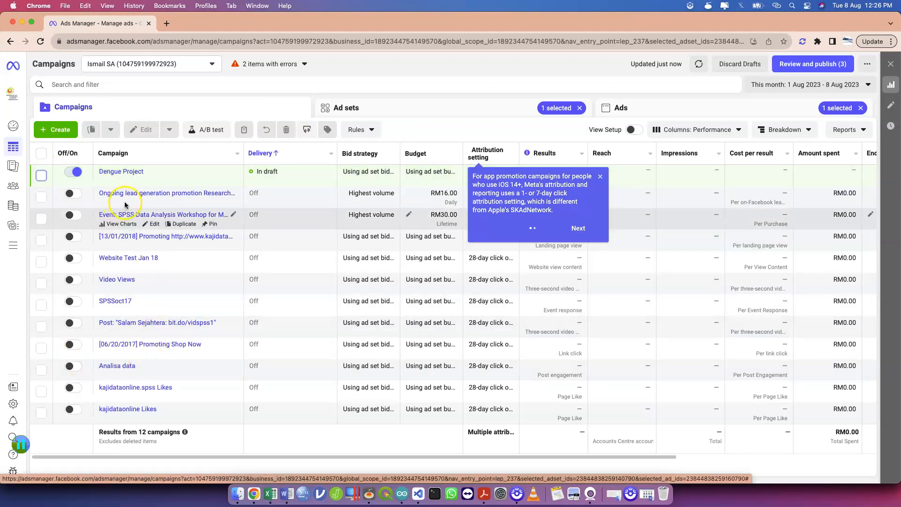
pyautogui.click(41, 197)
pyautogui.click(42, 219)
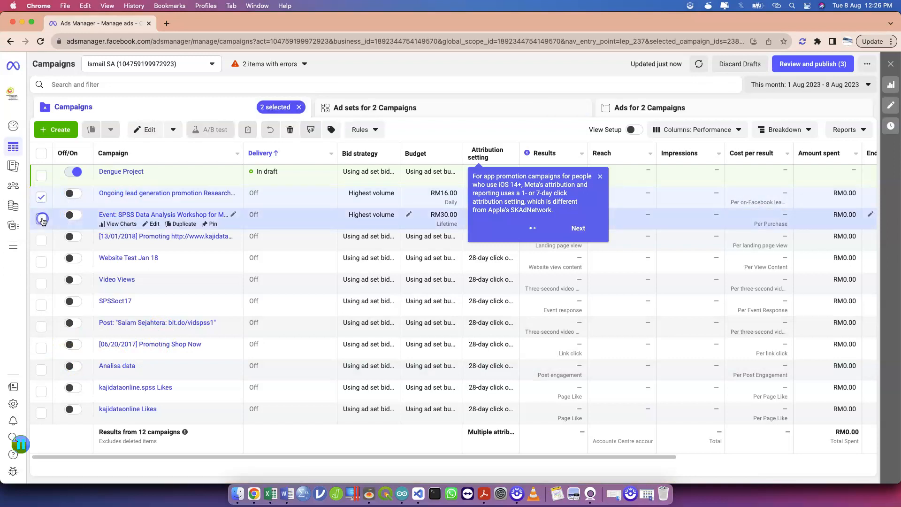
pyautogui.click(41, 239)
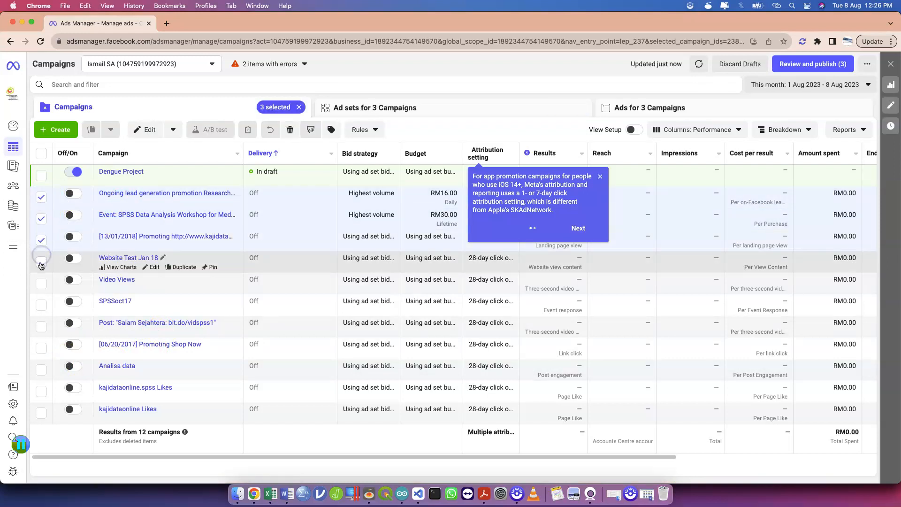
pyautogui.click(41, 261)
pyautogui.click(42, 283)
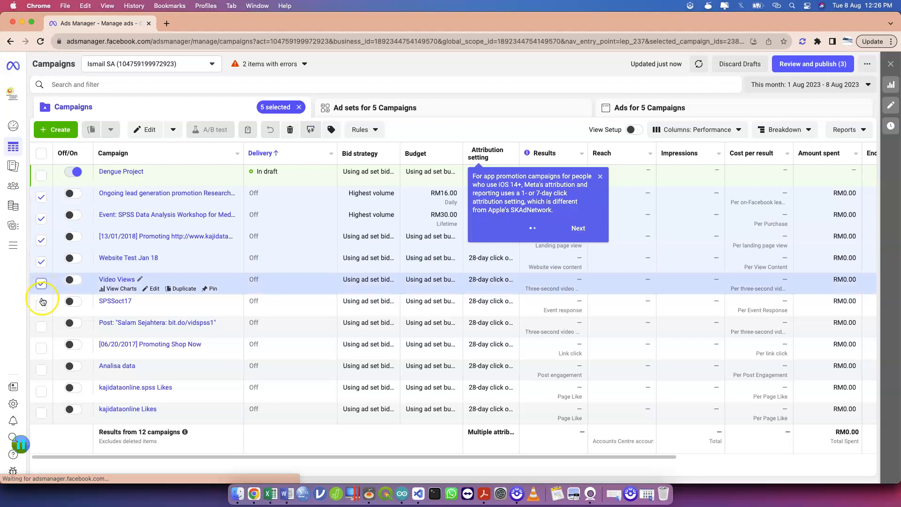
pyautogui.click(41, 304)
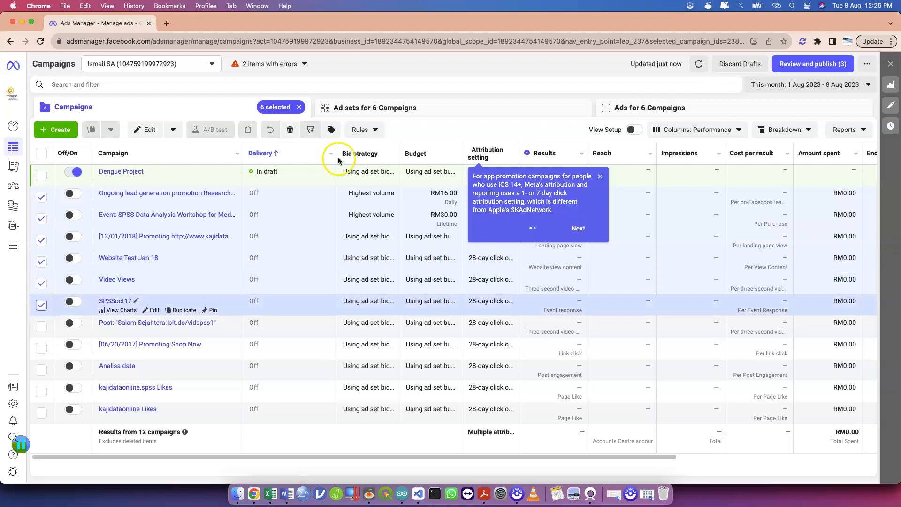
pyautogui.click(398, 109)
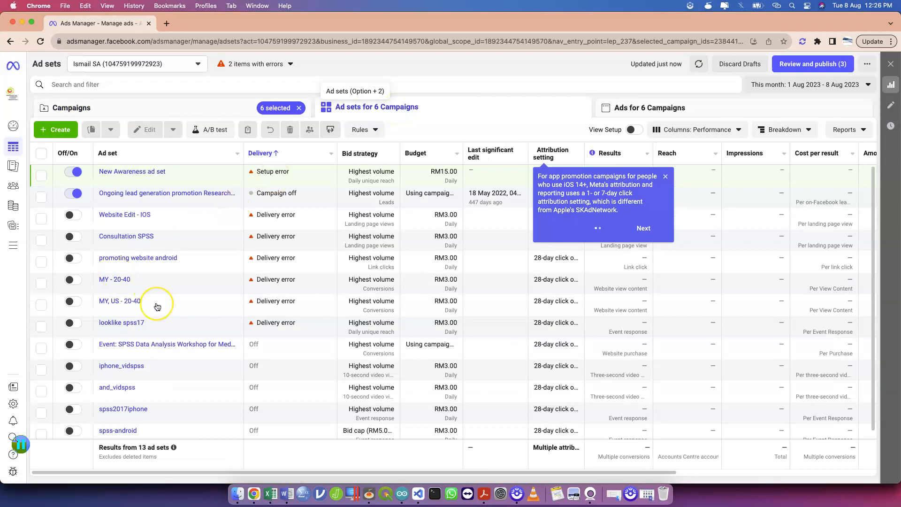
pyautogui.scroll(-1, 150, 304)
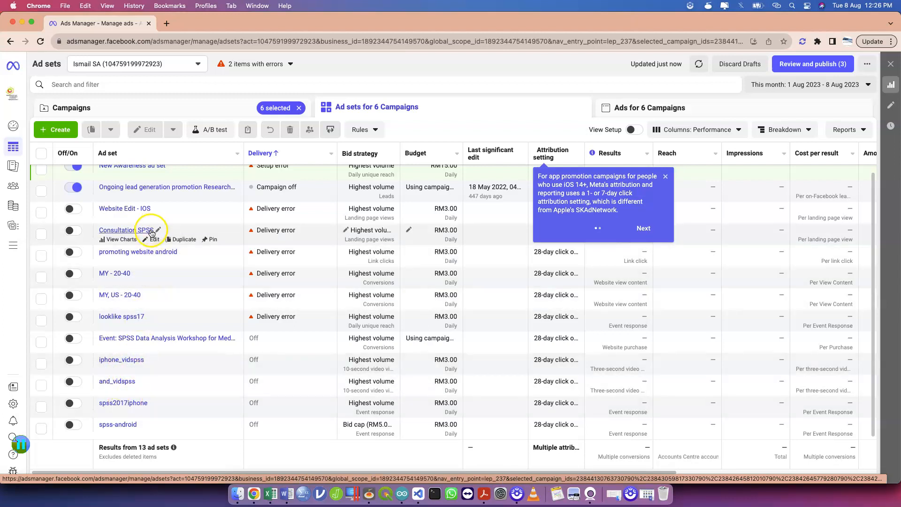
# Step: Change the selection in the campaign list so that only "kajidataonline.spss Likes" is selected
pyautogui.click(197, 110)
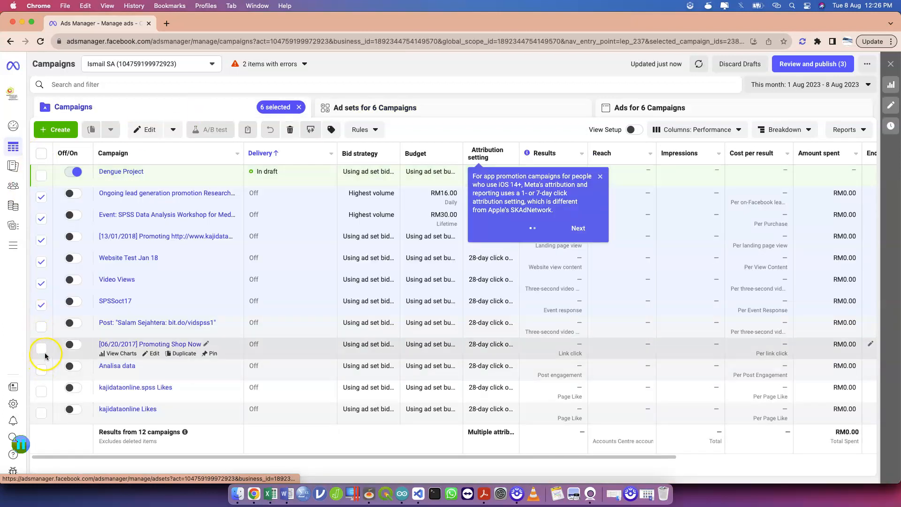
pyautogui.click(42, 348)
pyautogui.click(42, 326)
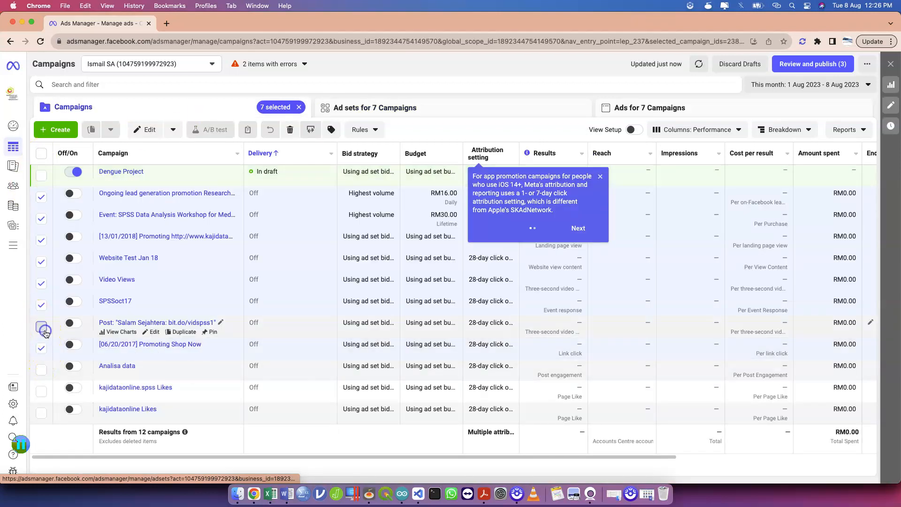
pyautogui.click(43, 367)
pyautogui.click(42, 348)
pyautogui.click(41, 369)
pyautogui.click(42, 391)
pyautogui.click(41, 326)
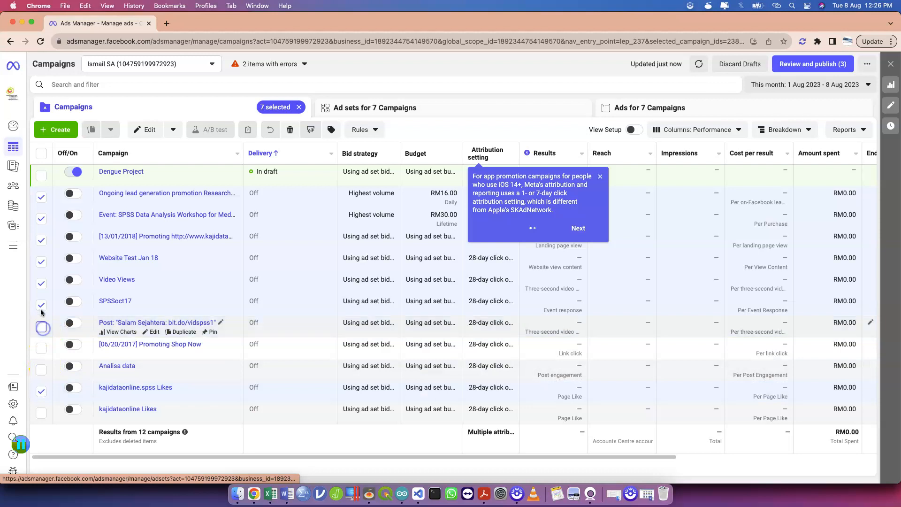
pyautogui.click(41, 305)
pyautogui.click(41, 283)
pyautogui.click(42, 259)
pyautogui.click(42, 240)
pyautogui.click(41, 198)
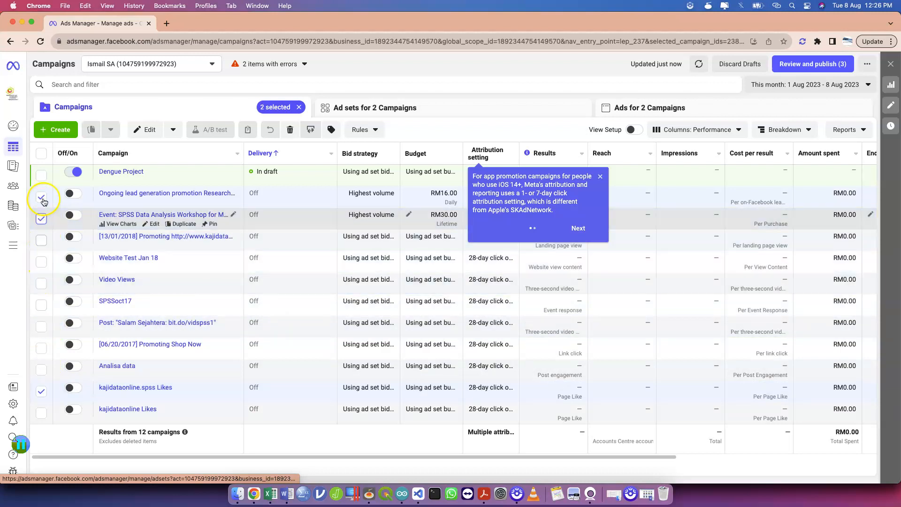
pyautogui.click(41, 218)
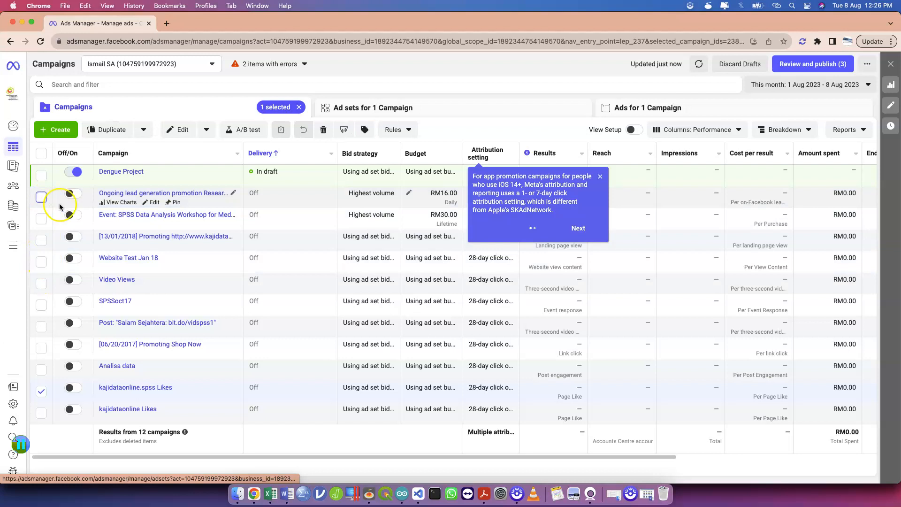
# Step: Add "kajidataonline Likes" to the selected campaigns and examine how the ad sets of both campaigns are named
pyautogui.click(43, 412)
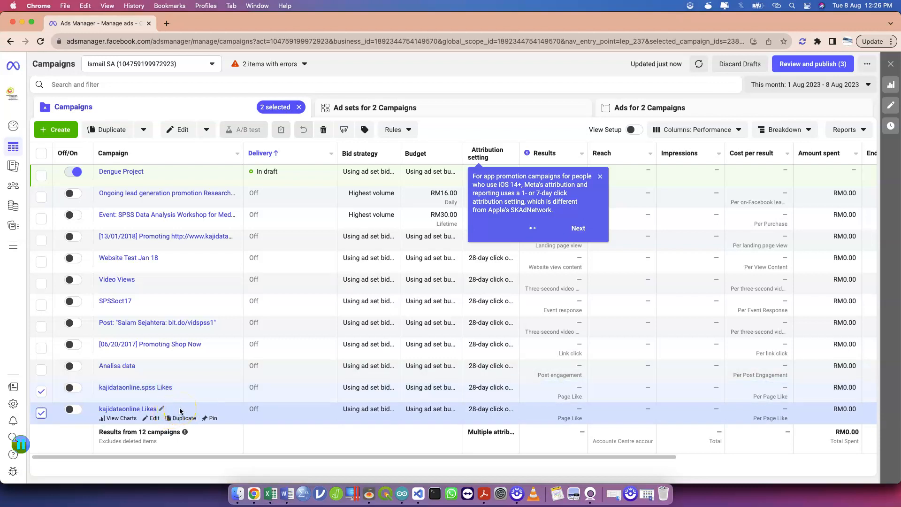
pyautogui.click(402, 109)
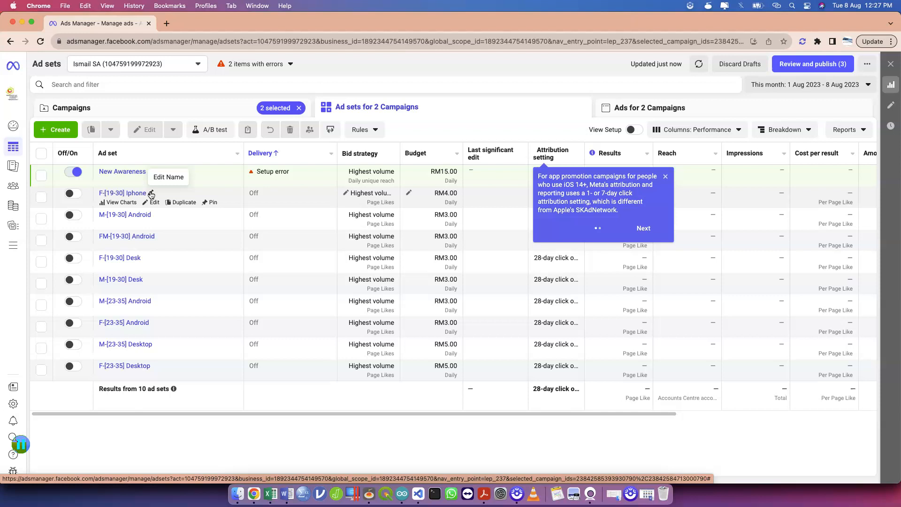
pyautogui.click(120, 196)
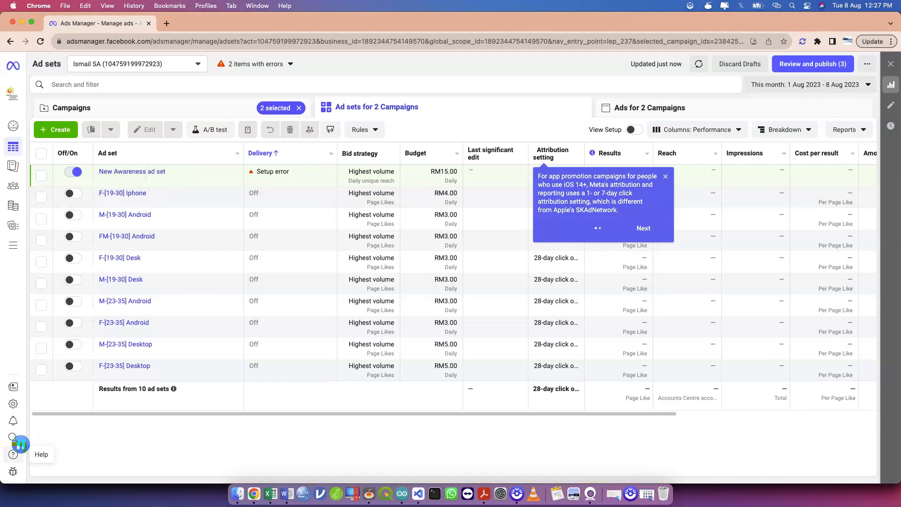
pyautogui.click(108, 242)
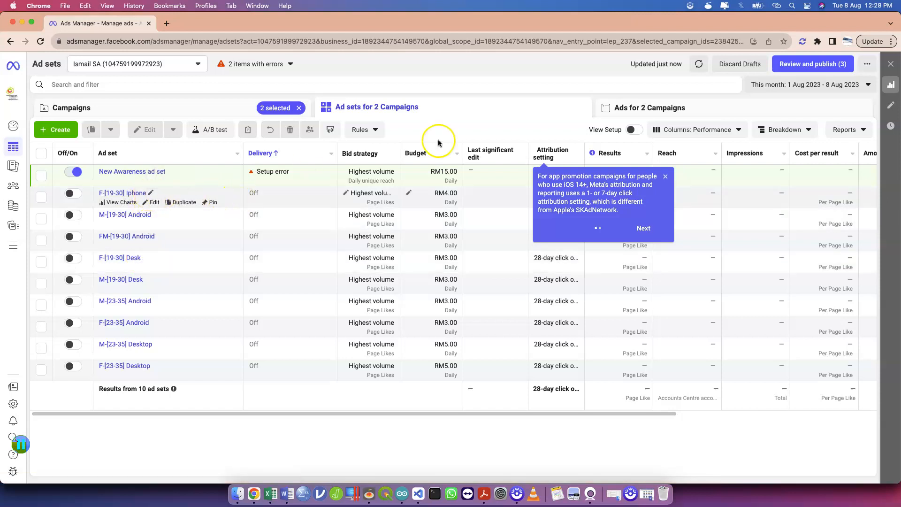
# Step: Dismiss the attribution setting tip and view the ads belonging to the two selected campaigns
pyautogui.click(665, 176)
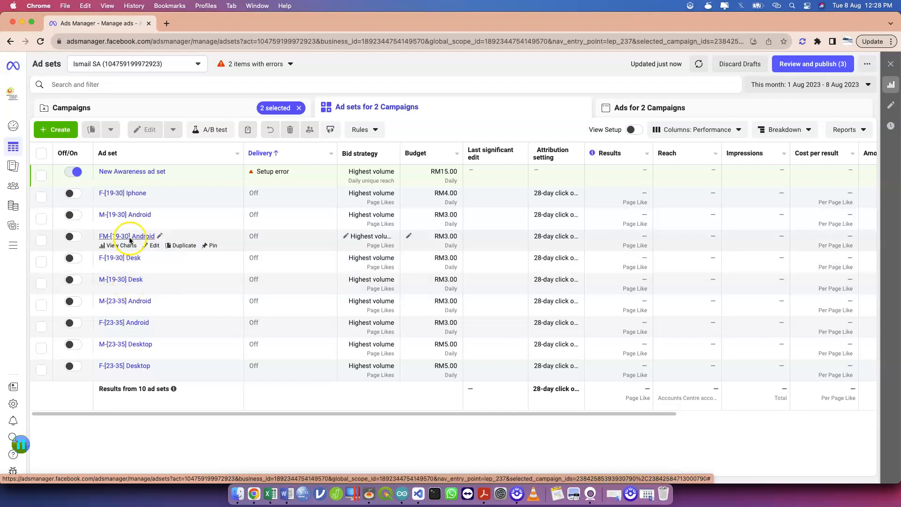
pyautogui.click(646, 107)
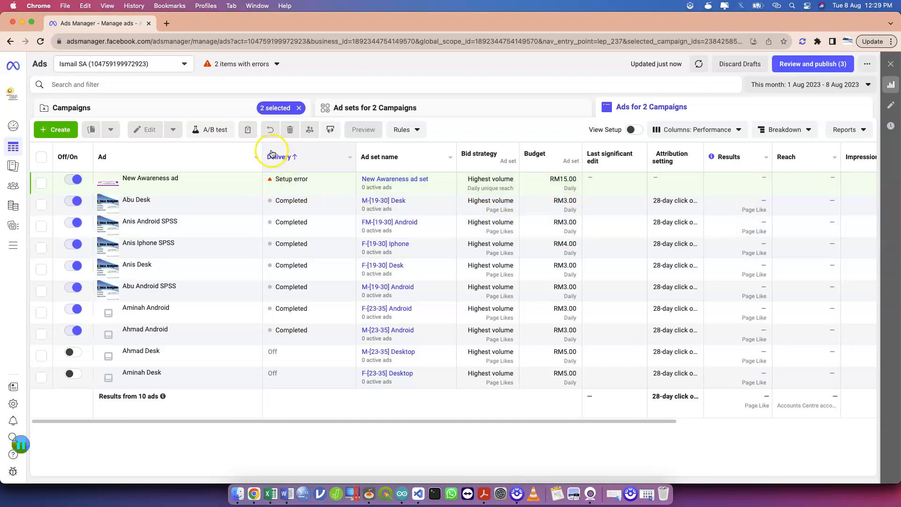
pyautogui.click(427, 110)
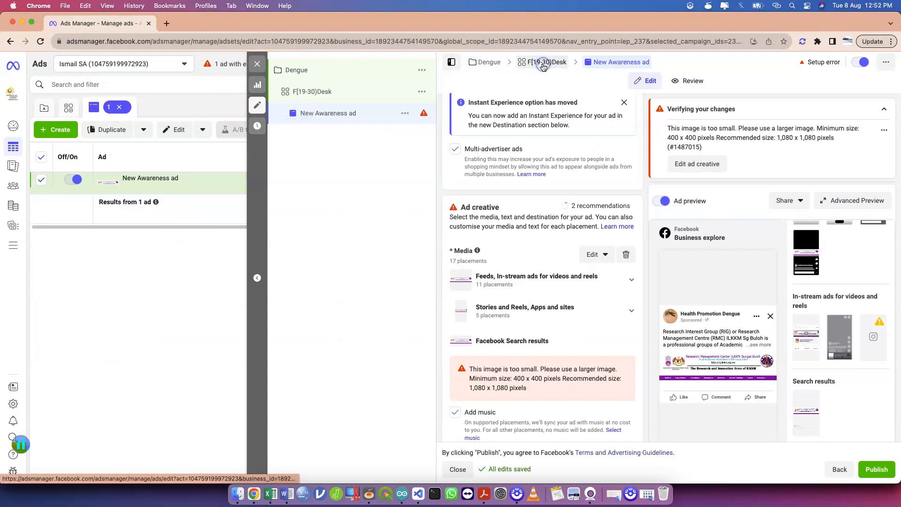
# Step: Remove the "PernahKu Jumpa" custom audience from the F[19-30)Desk ad set of the Dengue campaign
pyautogui.click(543, 66)
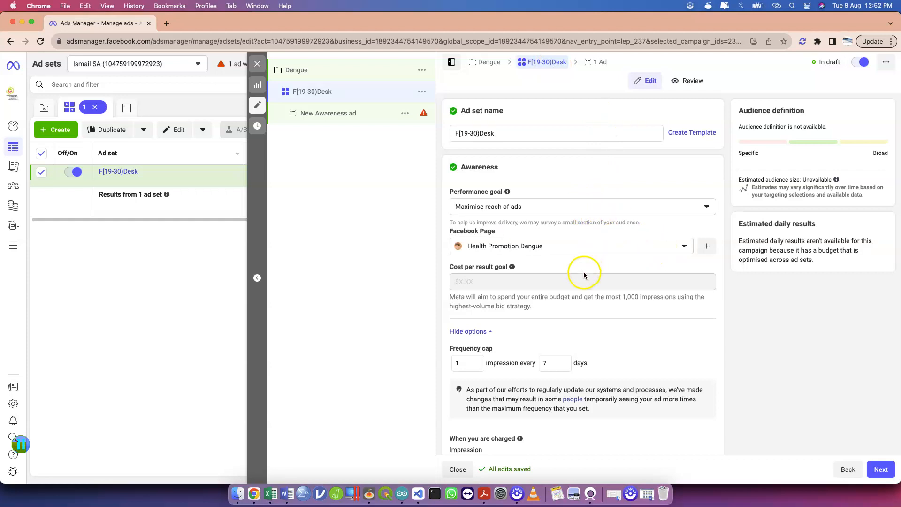
pyautogui.scroll(-1, 582, 270)
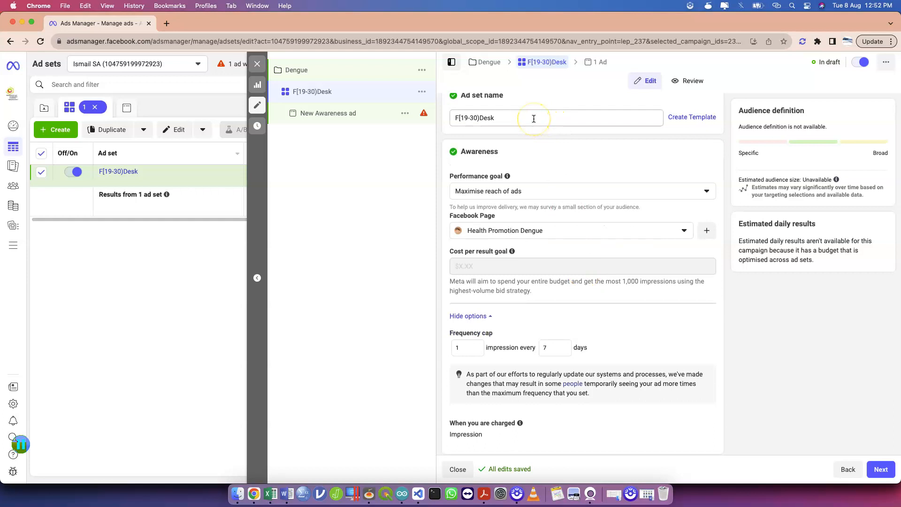
pyautogui.scroll(-5, 584, 239)
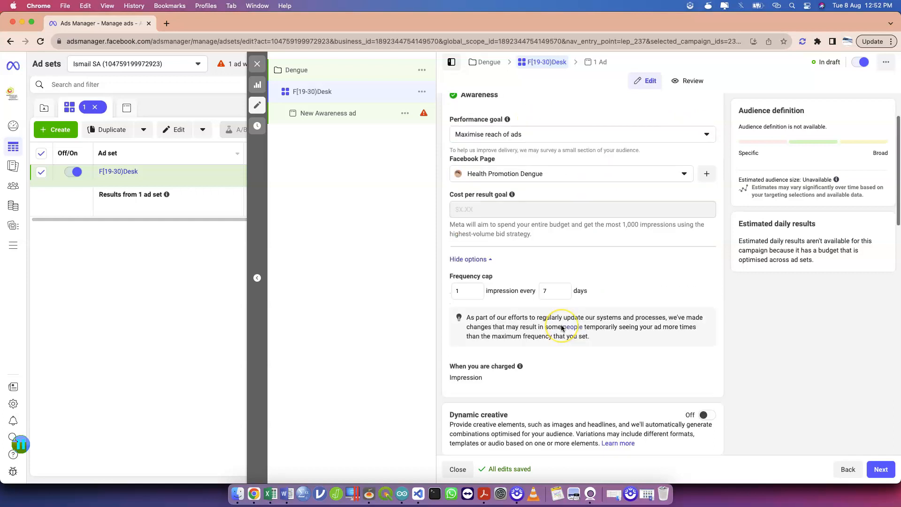
pyautogui.scroll(-7, 561, 324)
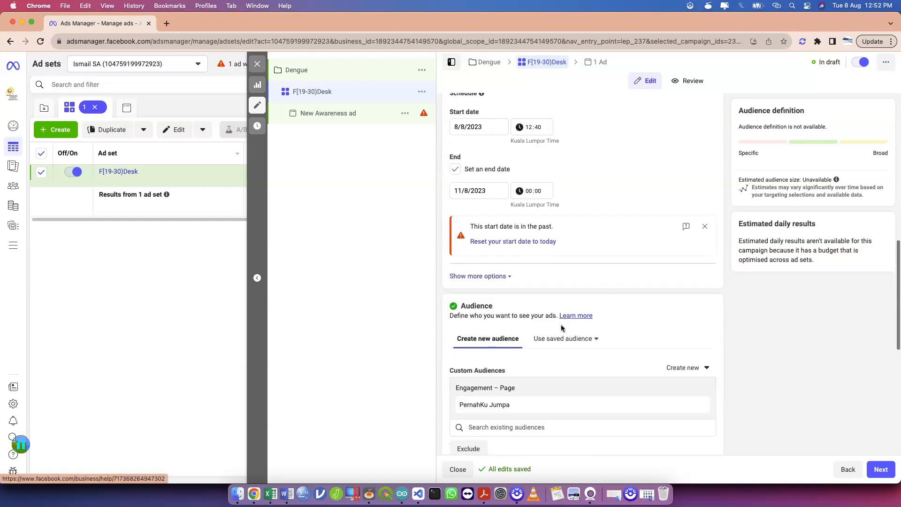
pyautogui.scroll(-2, 561, 324)
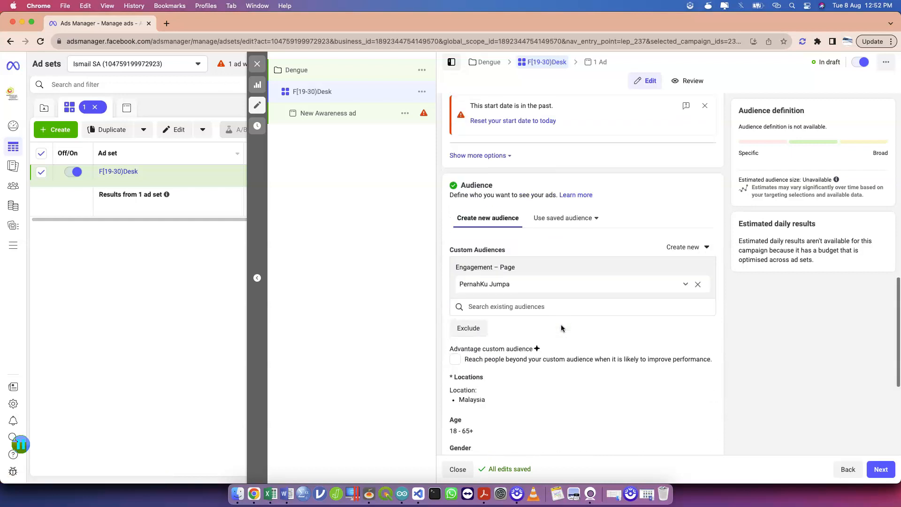
pyautogui.click(561, 262)
pyautogui.click(558, 243)
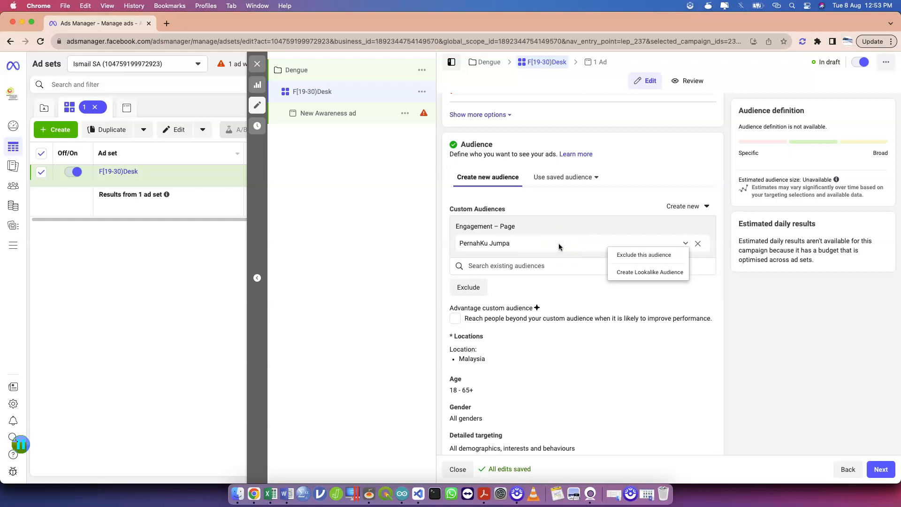
pyautogui.click(699, 243)
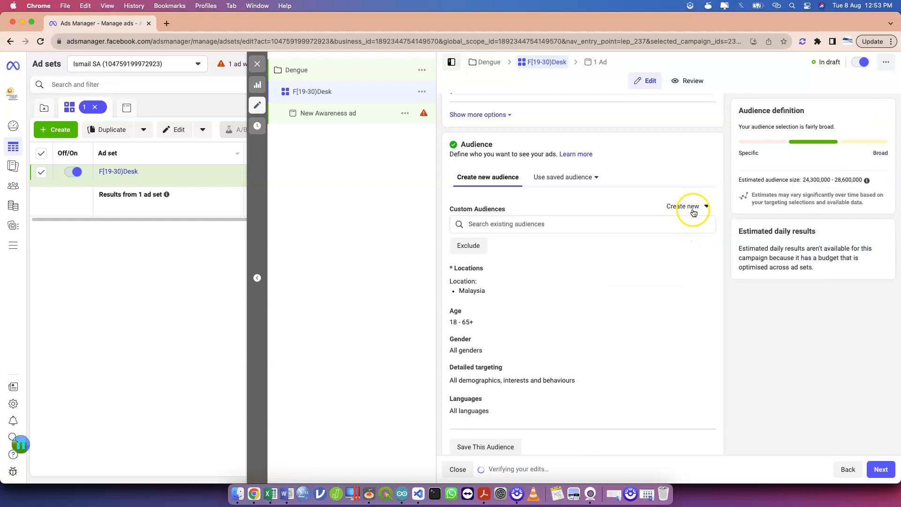
# Step: Start a new Facebook Page custom audience for Health Promotion Dengue that includes anyone who visited the Page
pyautogui.click(693, 209)
pyautogui.click(693, 234)
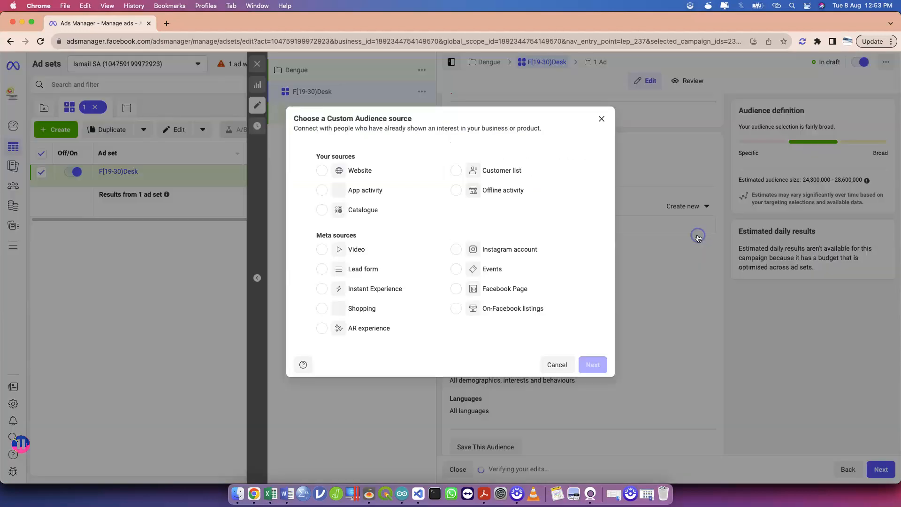
pyautogui.click(494, 285)
pyautogui.click(592, 364)
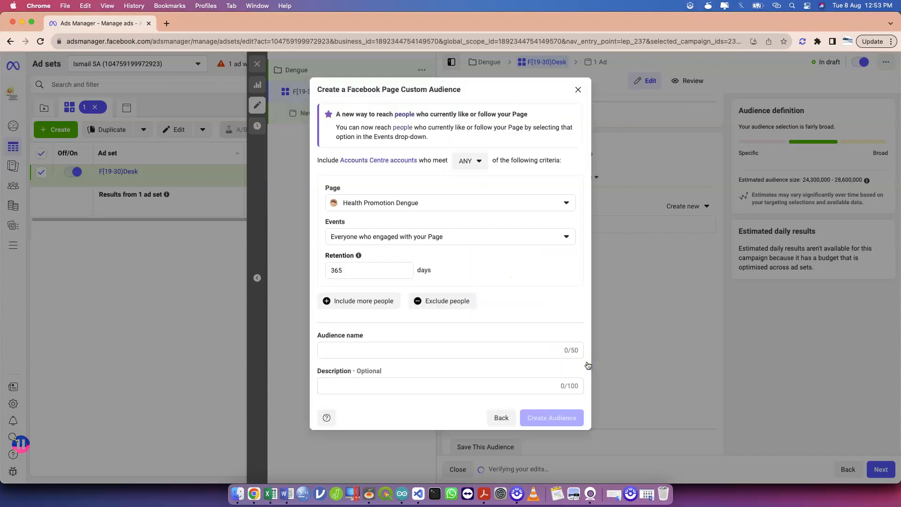
pyautogui.click(531, 243)
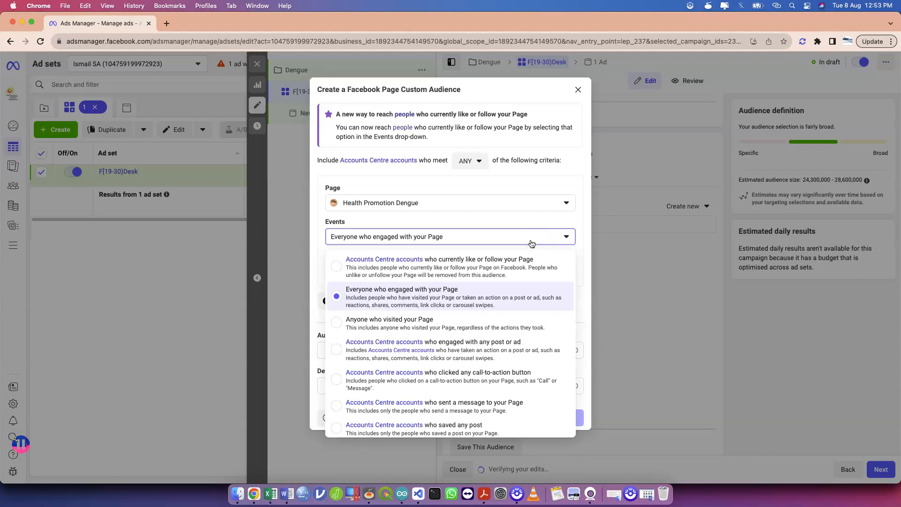
pyautogui.click(517, 327)
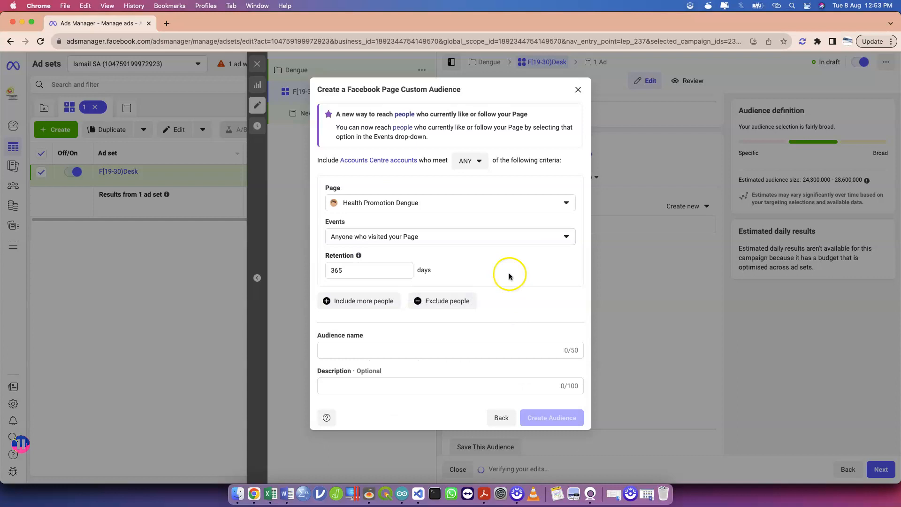
# Step: Name the custom audience "kajadataonline Visit" and create it
pyautogui.click(469, 350)
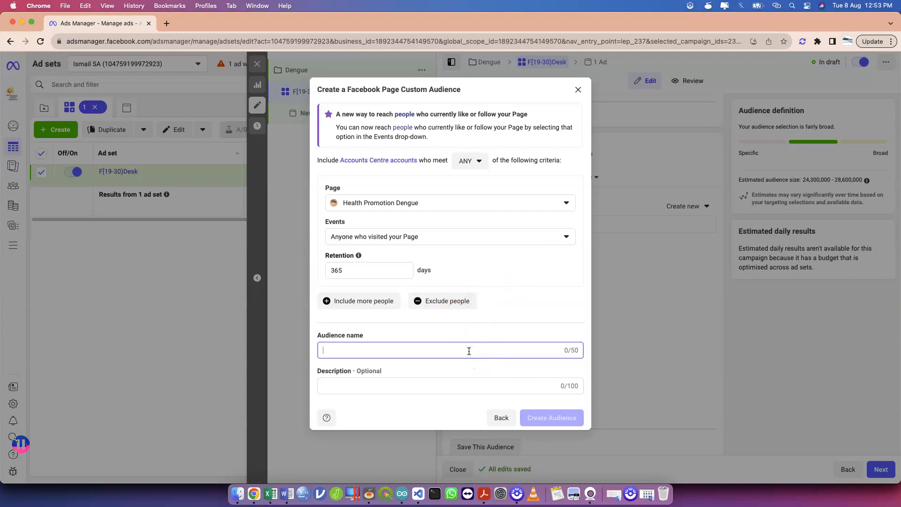
pyautogui.write('kajaideng')
pyautogui.press('BackSpace')
pyautogui.press('BackSpace')
pyautogui.press('BackSpace')
pyautogui.press('BackSpace')
pyautogui.press('BackSpace')
pyautogui.write('dataonline Visit')
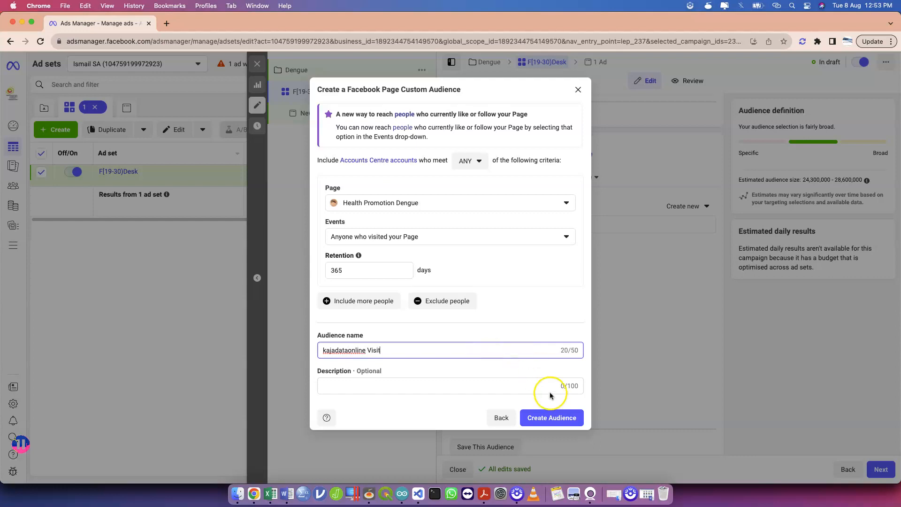
pyautogui.click(552, 417)
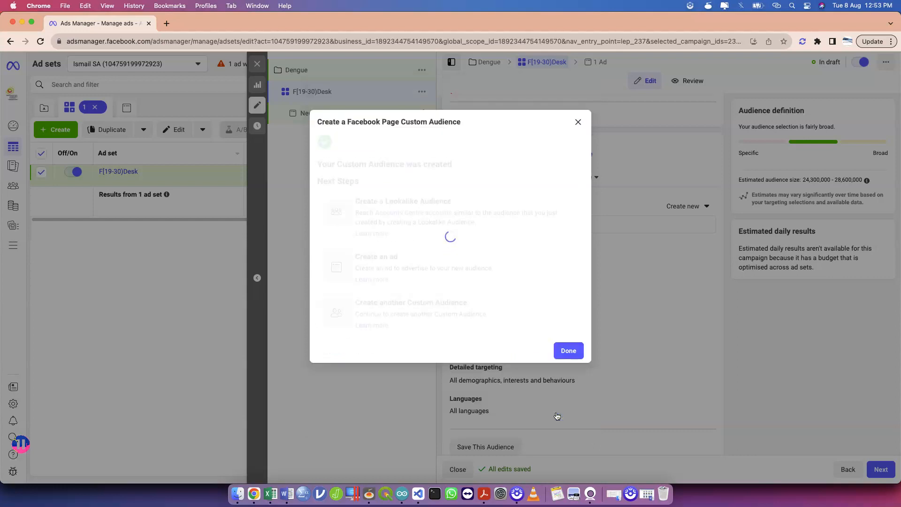
# Step: Create a 2% lookalike audience for Malaysia based on the "kajadataonline Visit" audience
pyautogui.click(537, 260)
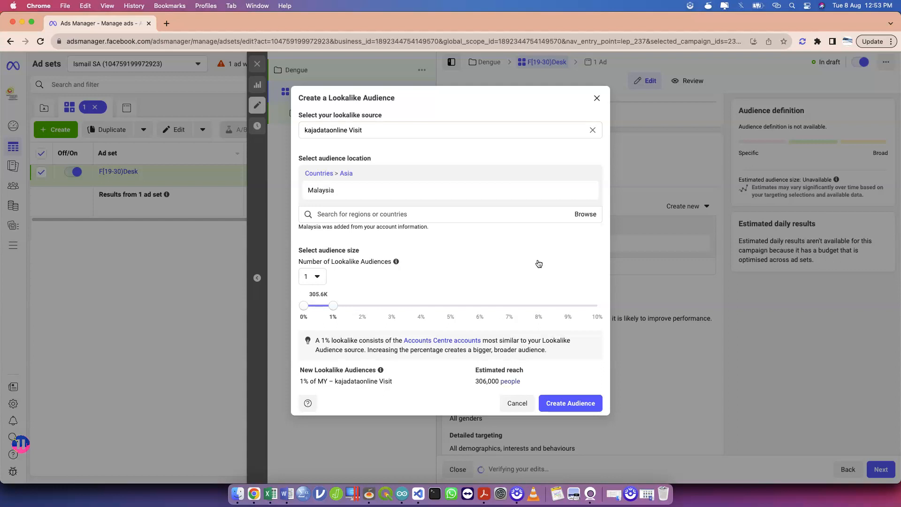
pyautogui.moveTo(334, 308); pyautogui.dragTo(361, 311)
pyautogui.click(558, 402)
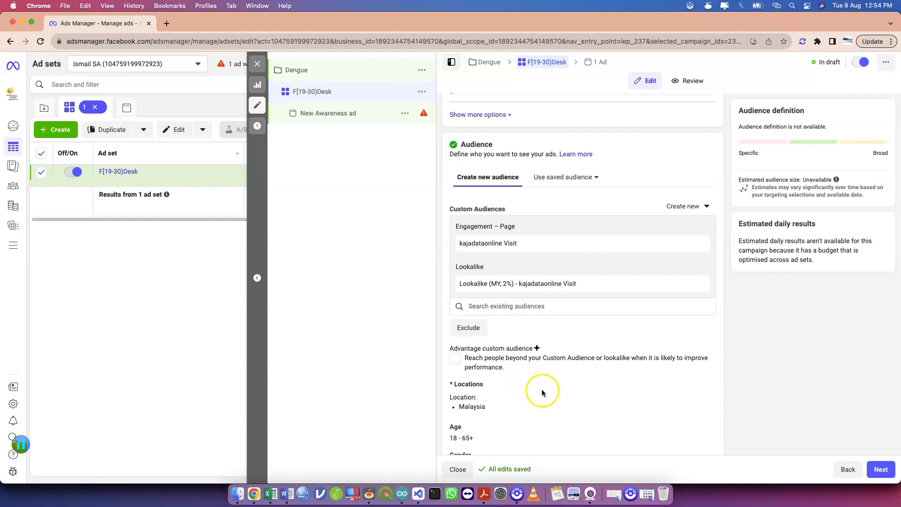
# Step: Review the ad set's audience settings, then continue to the New Awareness ad and examine its ad creative section
pyautogui.scroll(-3, 565, 419)
pyautogui.scroll(3, 612, 291)
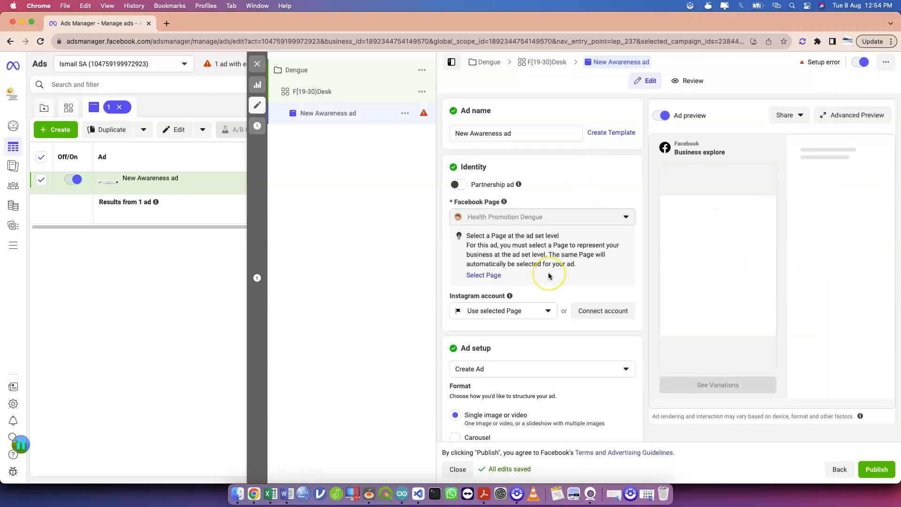
pyautogui.scroll(-10, 548, 272)
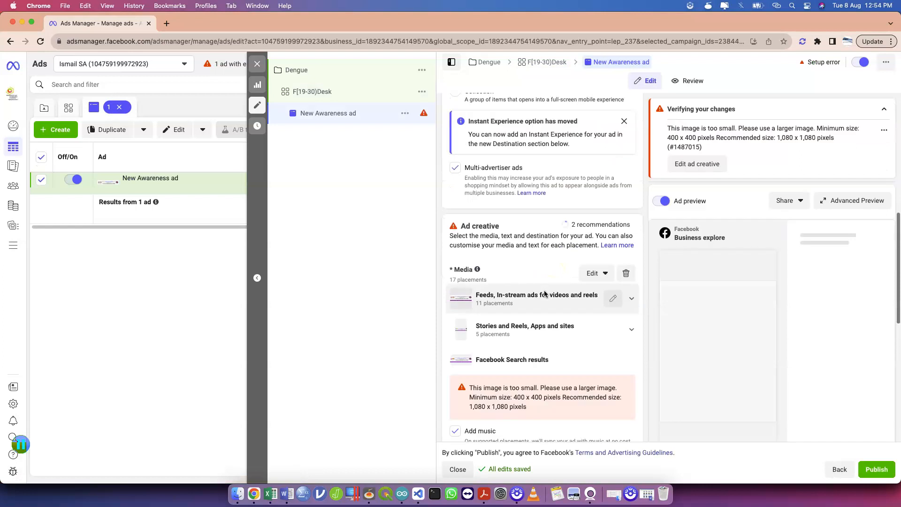